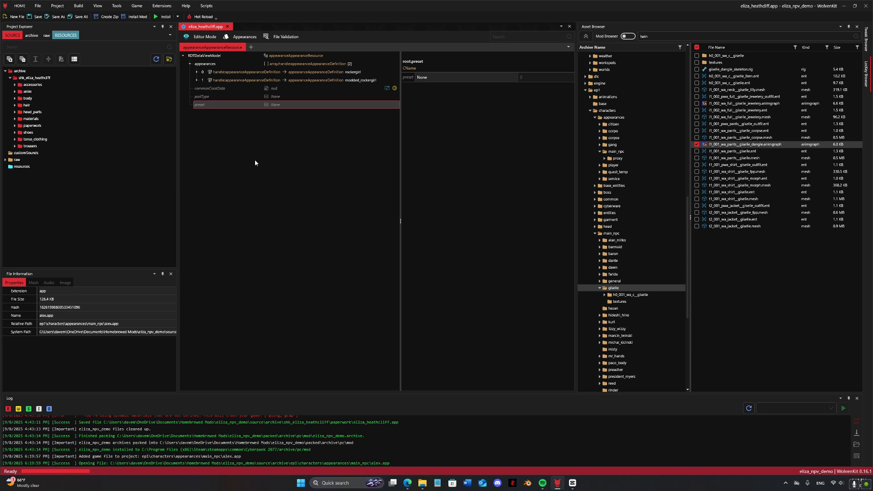
- Open the dialog for adding photo mode files to the project
left_click(57, 6)
left_click(342, 271)
left_click(38, 5)
mouse_move(28, 31)
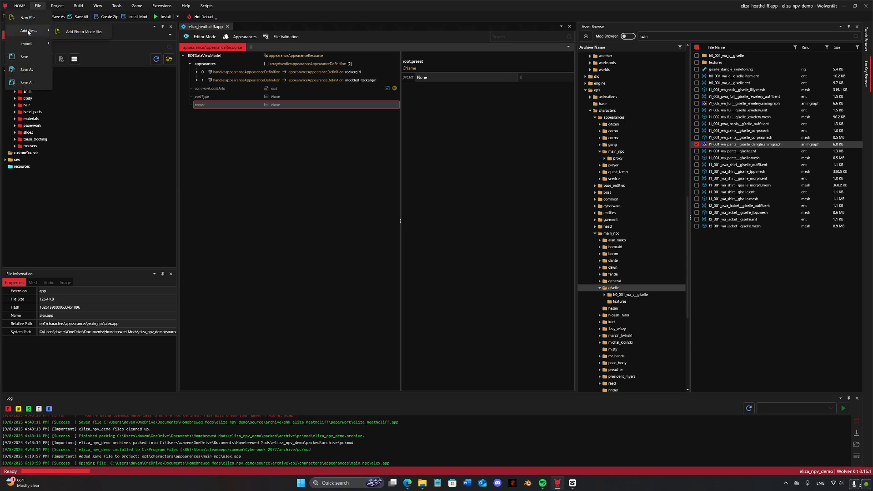
left_click(81, 33)
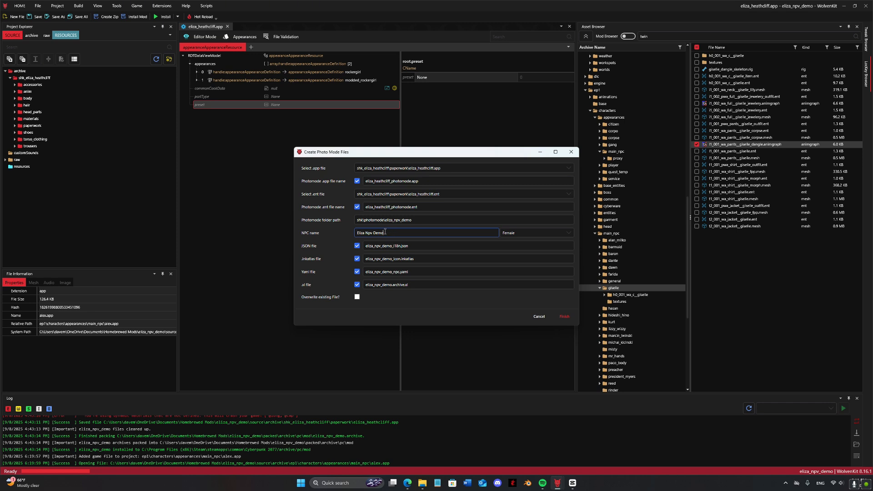
- Enter the character's full name as the NPC name, keep the type Female, and generate the photo mode files
left_click_drag(390, 237, 361, 234)
type("Eliza Heathcliff")
left_click(528, 233)
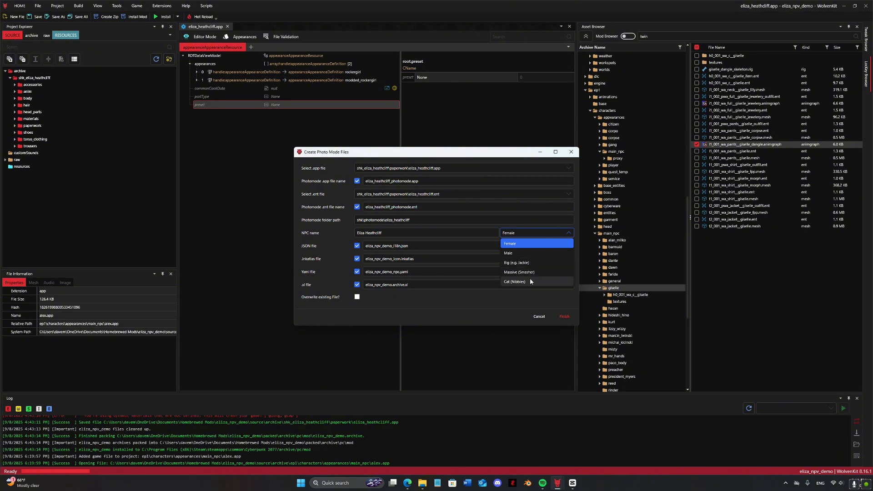
left_click(539, 233)
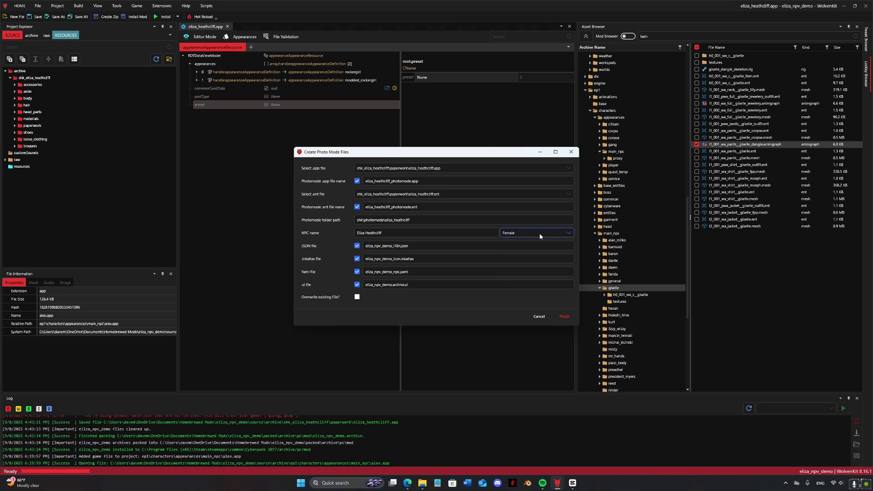
left_click(529, 231)
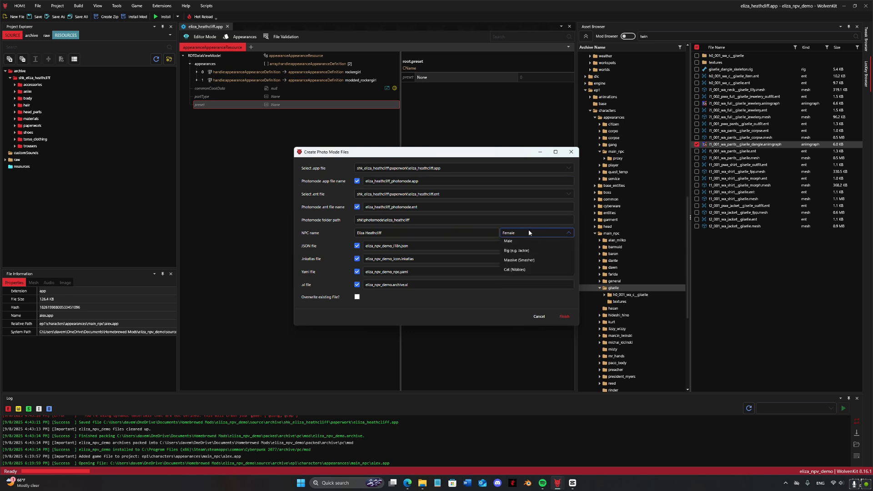
left_click(527, 233)
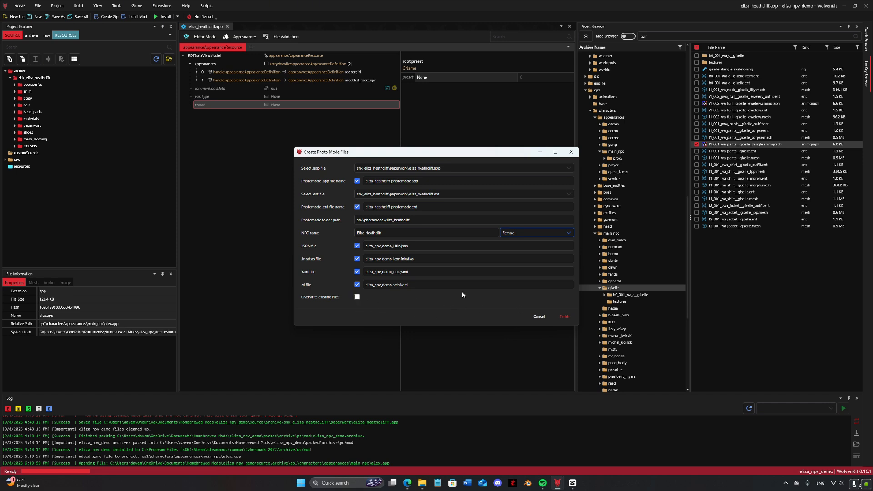
left_click(559, 314)
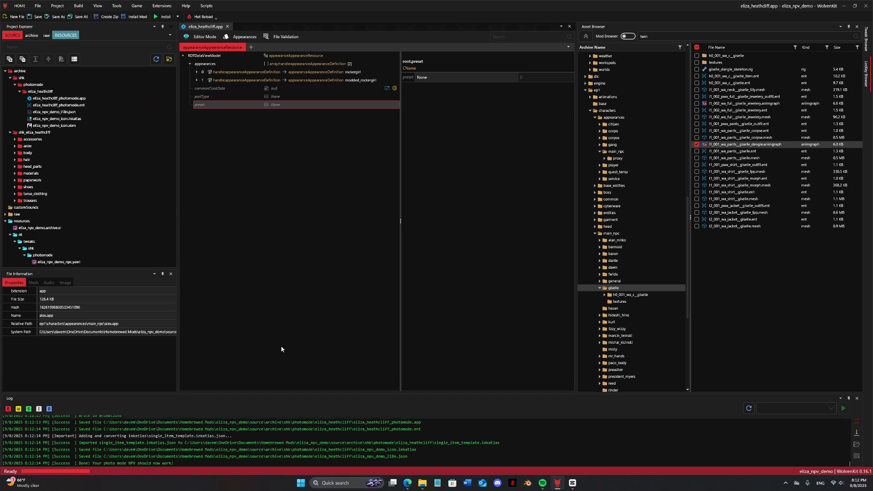
- Switch to Cyberpunk 2077 and despawn the active custom NPC with Appearance Menu Mod
left_click(338, 483)
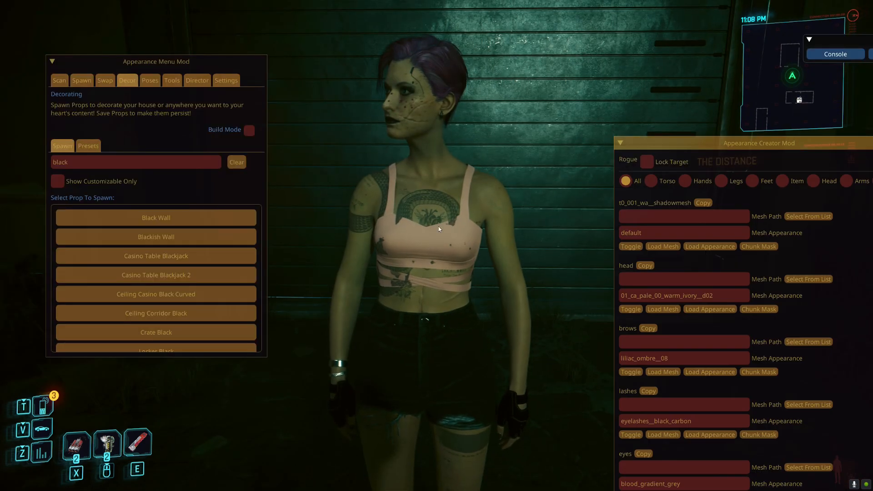
left_click(80, 81)
left_click(142, 116)
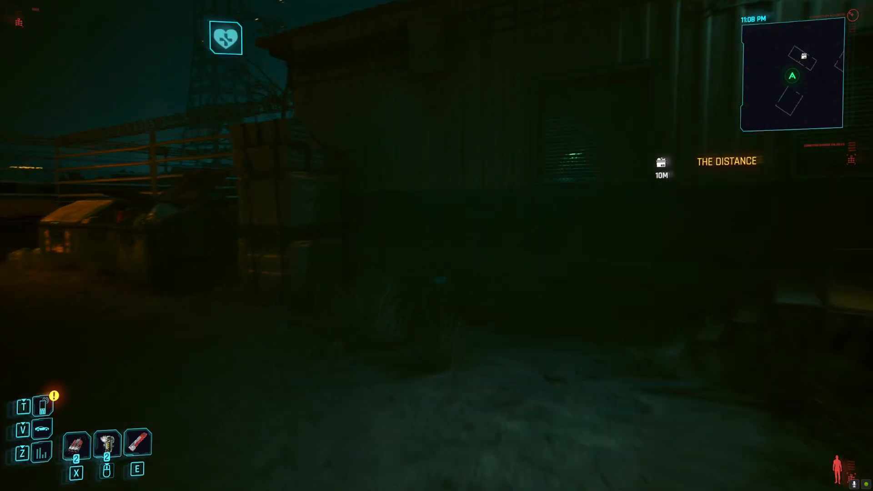
- Walk around the building to a plain wall that can serve as a portrait backdrop
key("w")
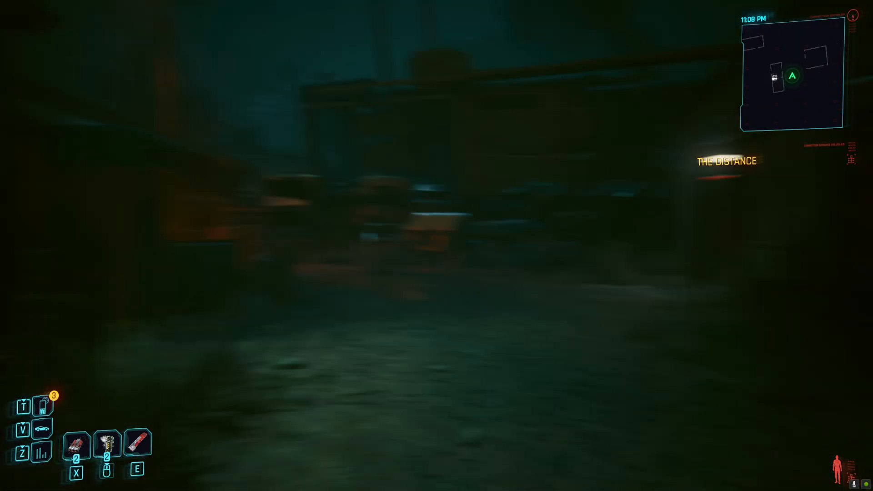
key("w")
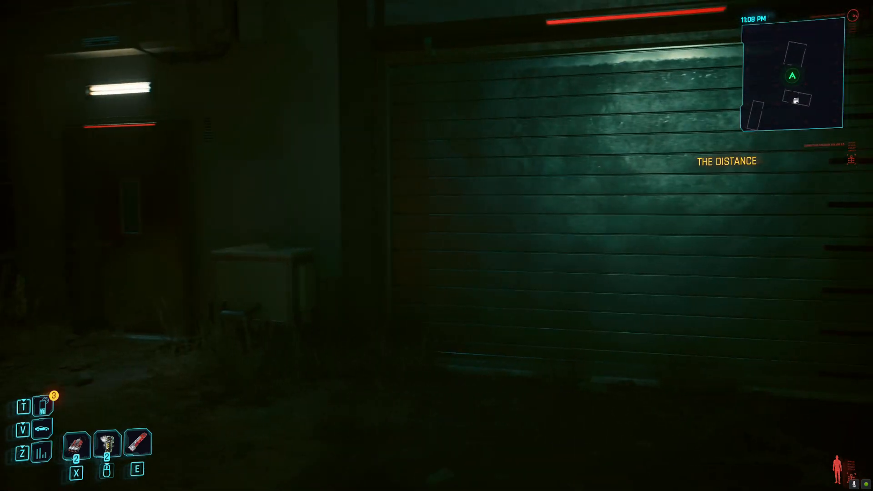
key("w")
key("grave")
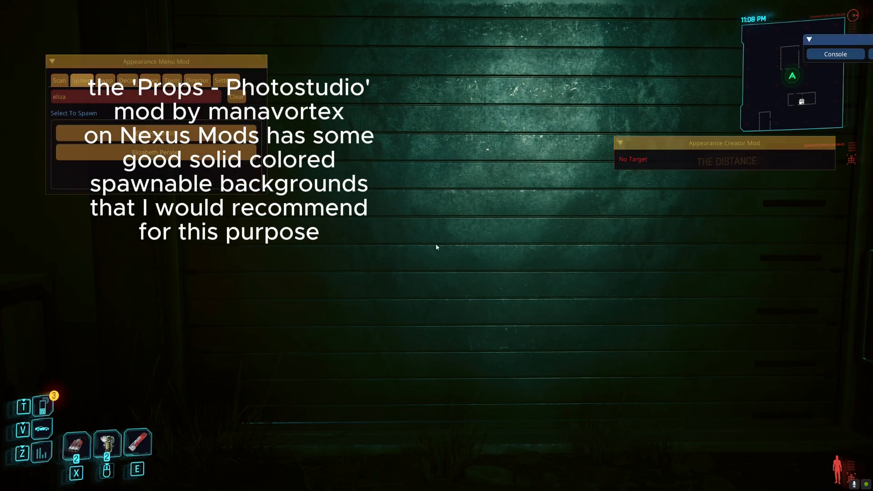
key("grave")
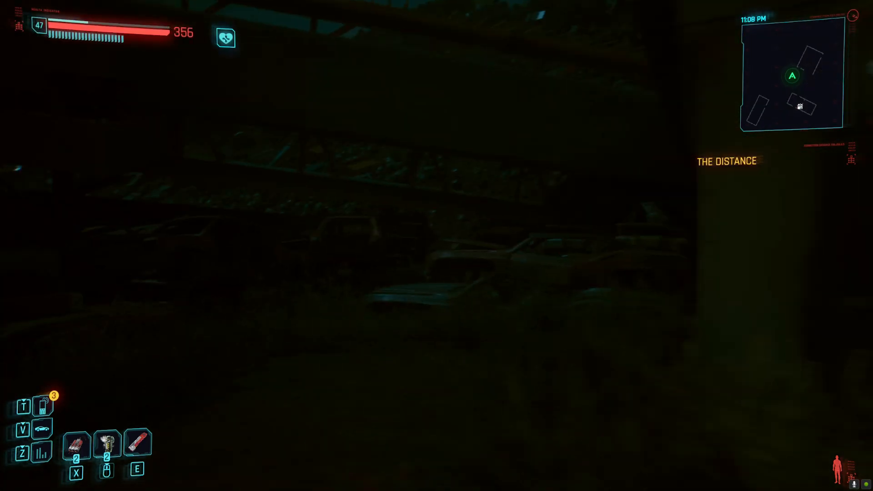
key("w")
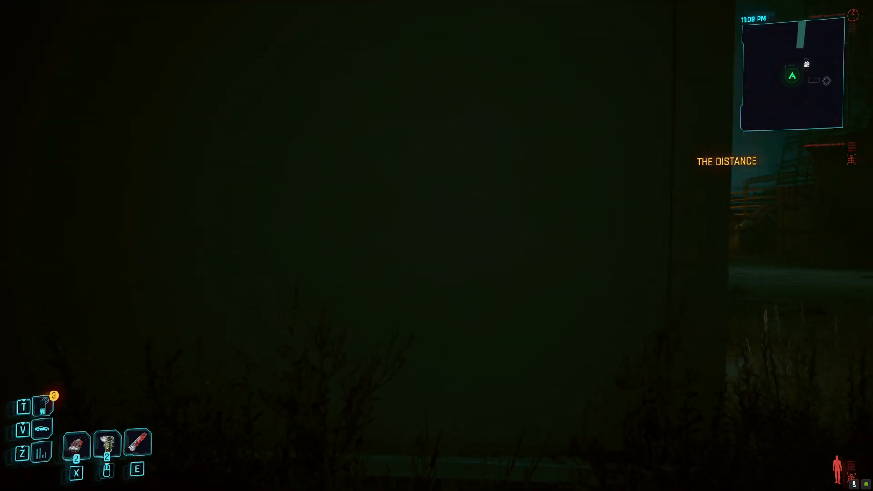
- Spawn the custom NPC in front of the plain wall and change its appearance to the pink top outfit
key("grave")
left_click(156, 133)
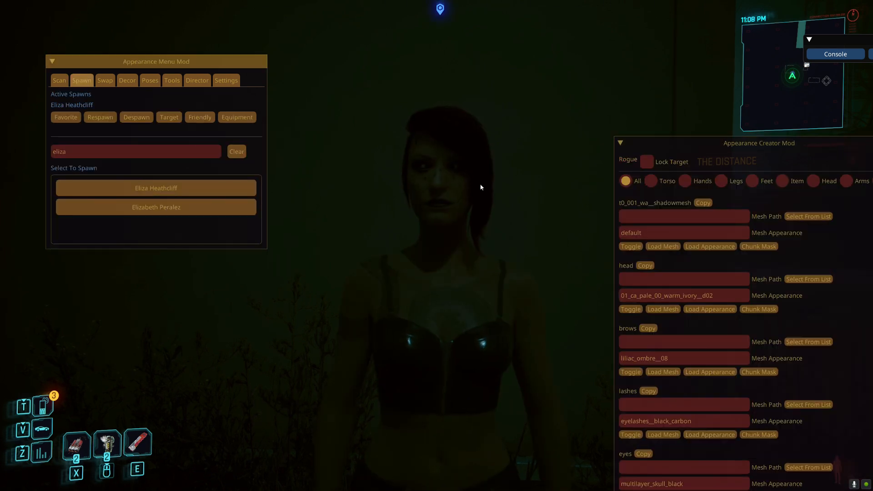
left_click(59, 80)
key("grave")
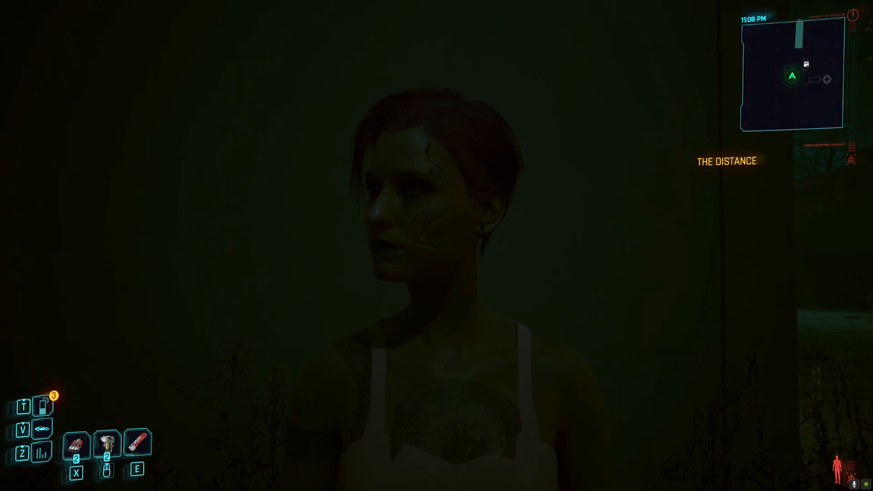
- Enter photo mode with V's character visibility off and bring the camera in close on the NPC's head and shoulders
key("Escape")
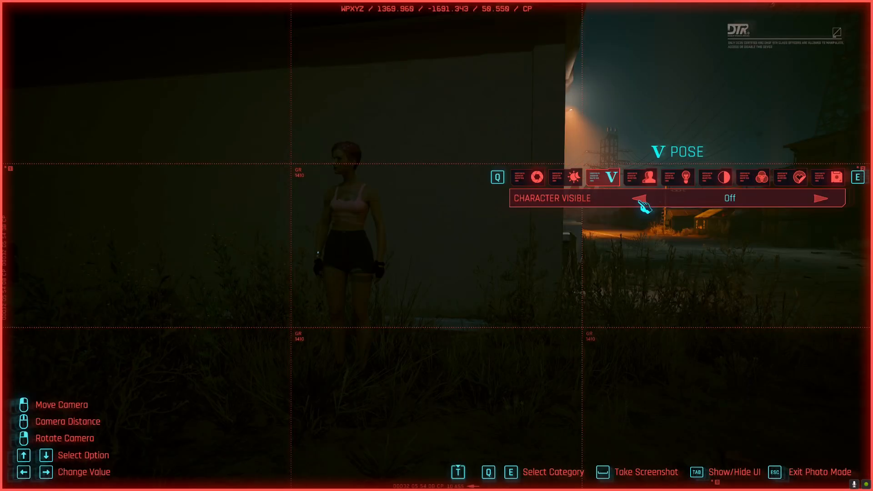
right_click_drag(360, 215, 523, 209)
left_click_drag(380, 94, 340, 97)
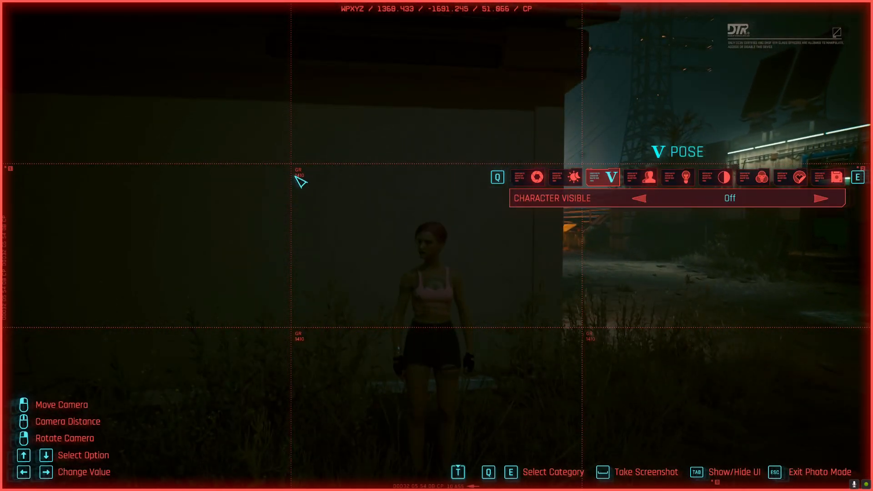
scroll(409, 259, "up", 6)
left_click_drag(415, 264, 574, 303)
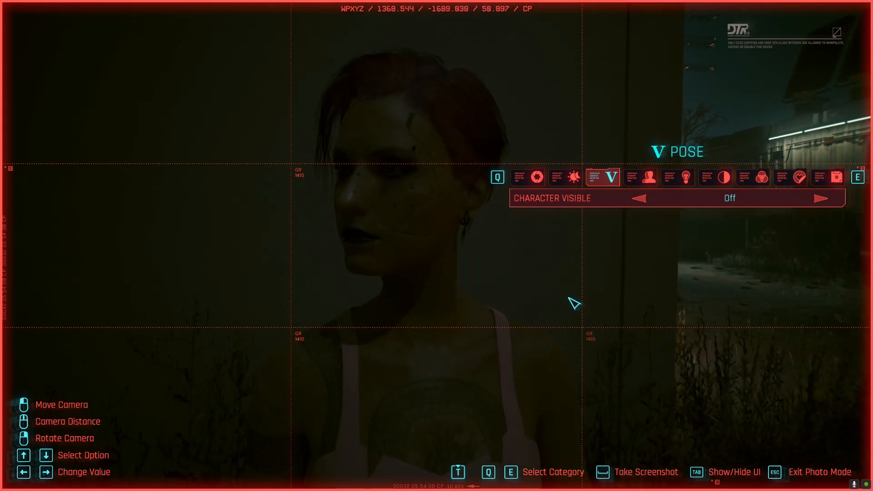
- Set the camera's field of view to 19 and reframe the NPC's head and shoulders
left_click(566, 172)
left_click(528, 171)
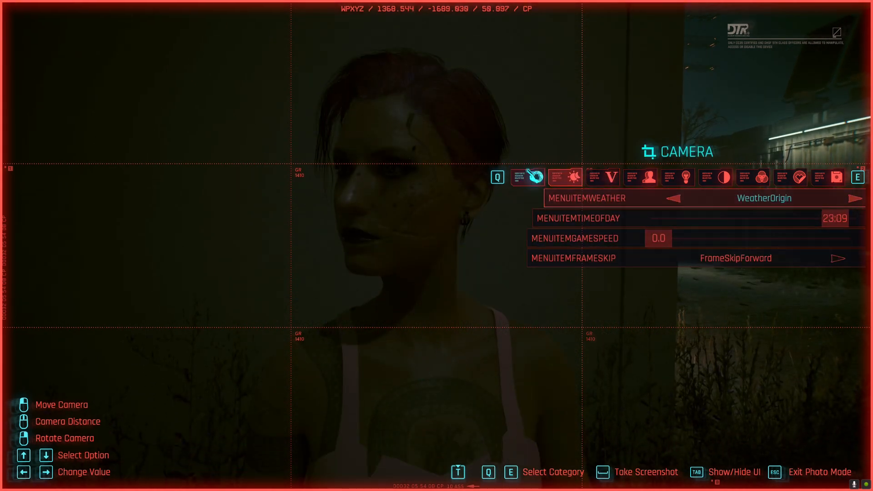
left_click_drag(754, 239, 674, 249)
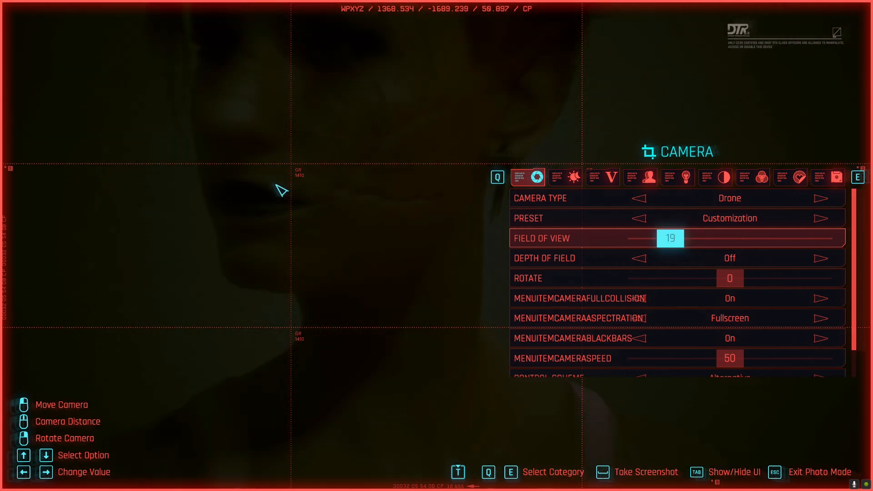
left_click_drag(304, 196, 297, 139)
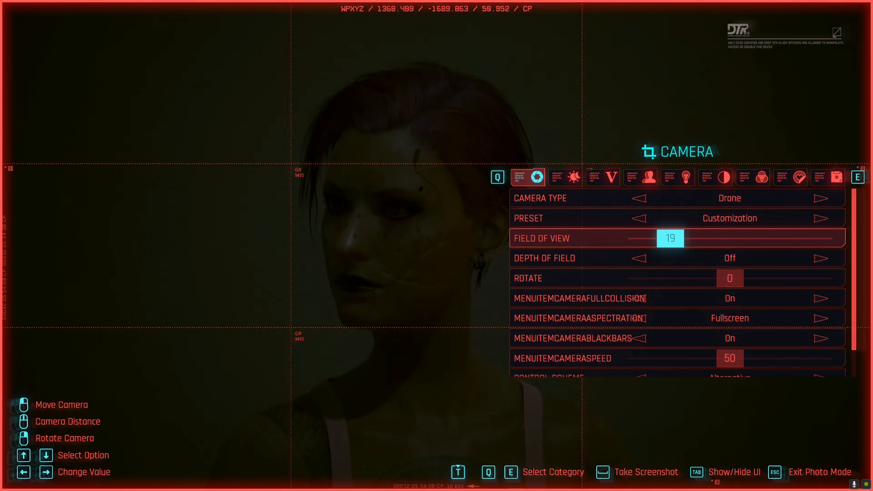
scroll(715, 95, "up", 2)
left_click_drag(715, 69, 716, 95)
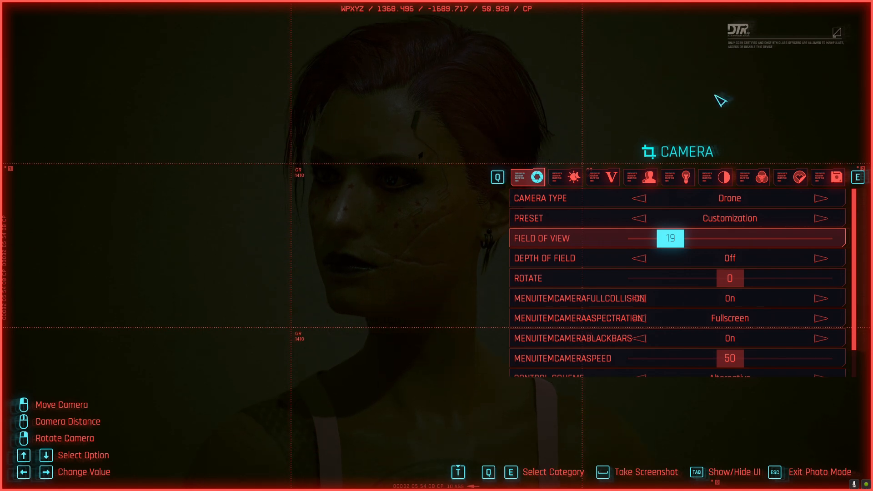
- Turn on light 1, move it to illuminate the NPC's face, and set its saturation to 0
left_click(675, 183)
left_click(830, 221)
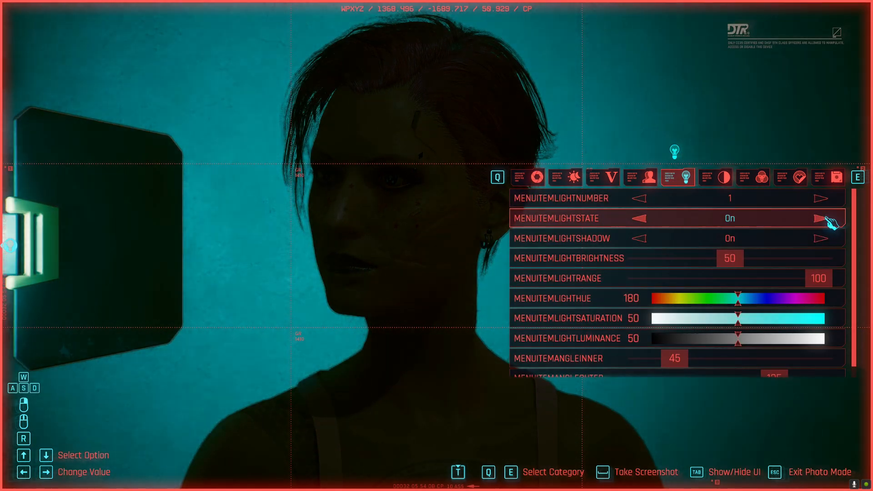
key("d")
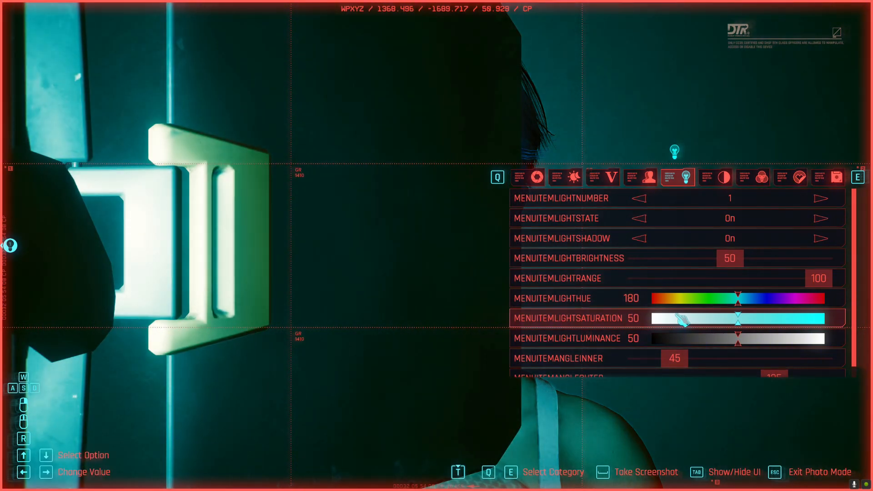
left_click_drag(682, 320, 641, 318)
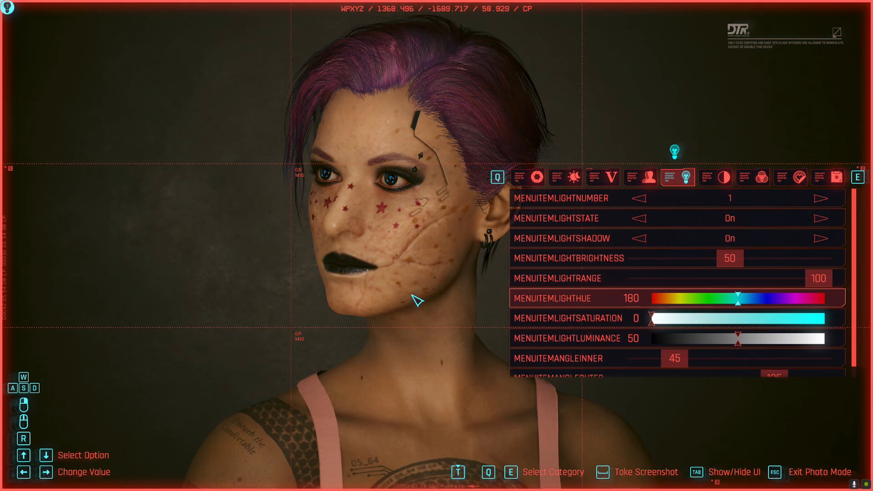
key("Tab")
key("Tab")
- Rotate the camera to -90, adjust the NPC's framing with the interface hidden, and take a screenshot of the sideways portrait
left_click(536, 177)
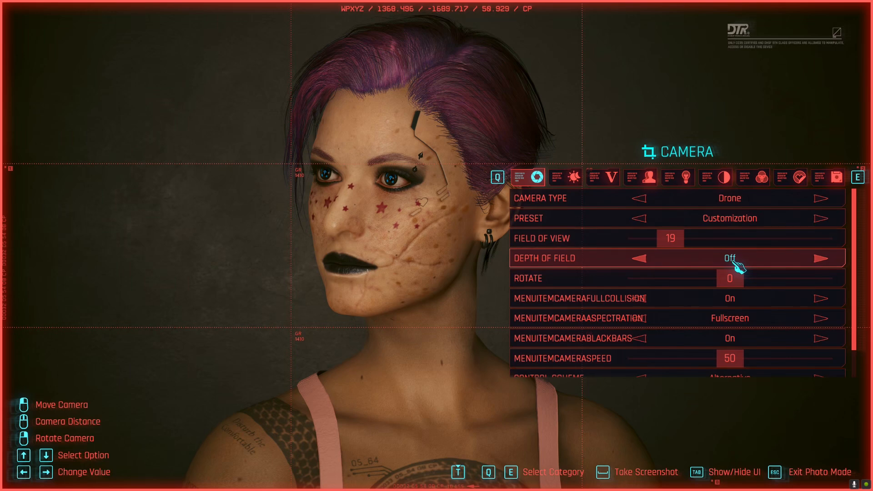
left_click_drag(730, 278, 684, 296)
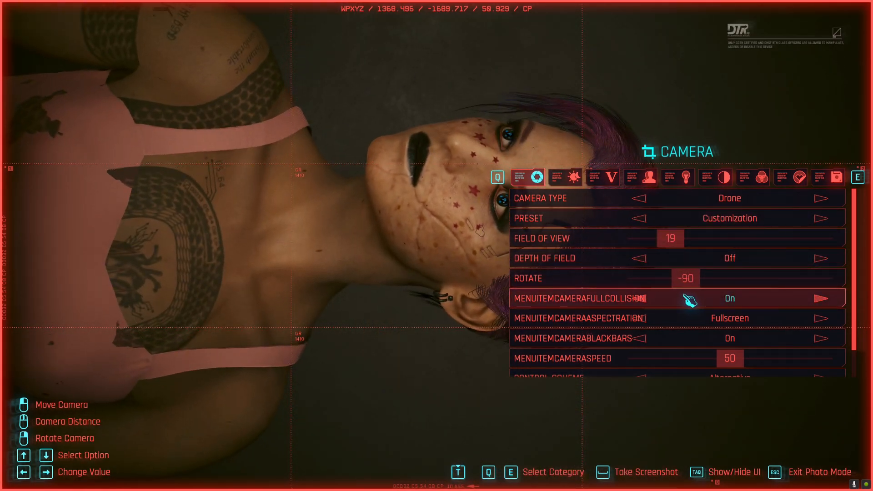
key("Tab")
key("a")
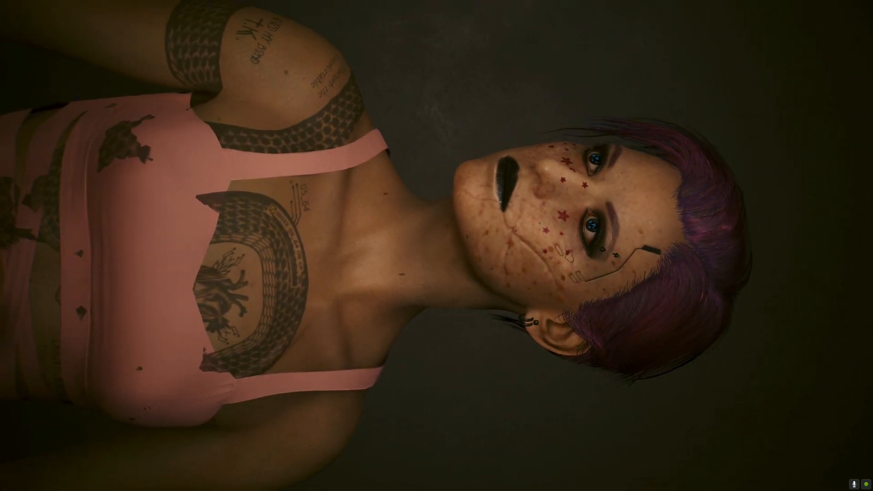
key("a")
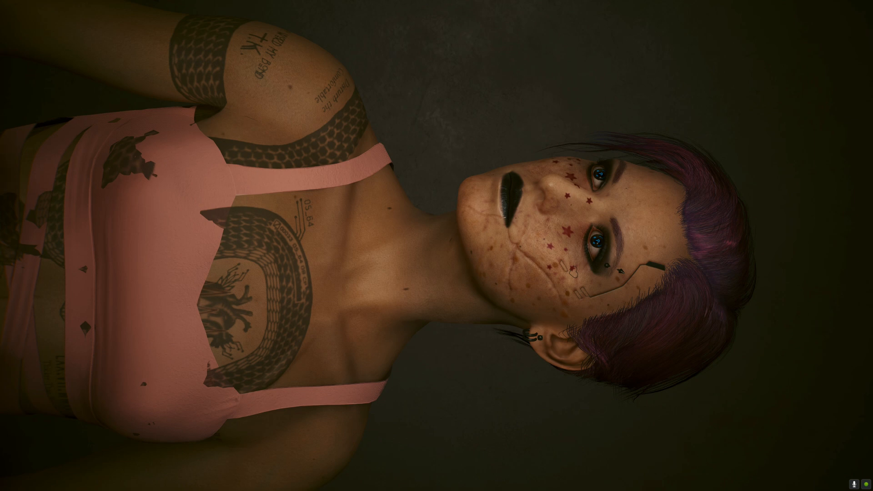
key("F12")
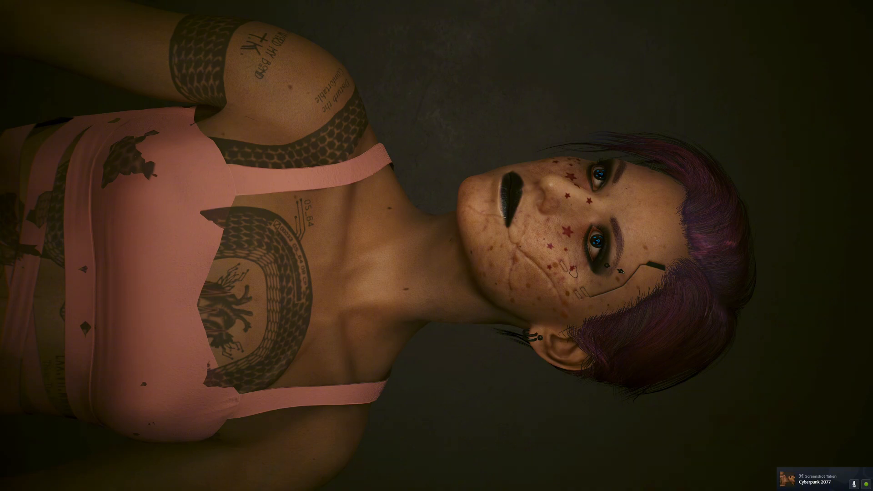
key("Escape")
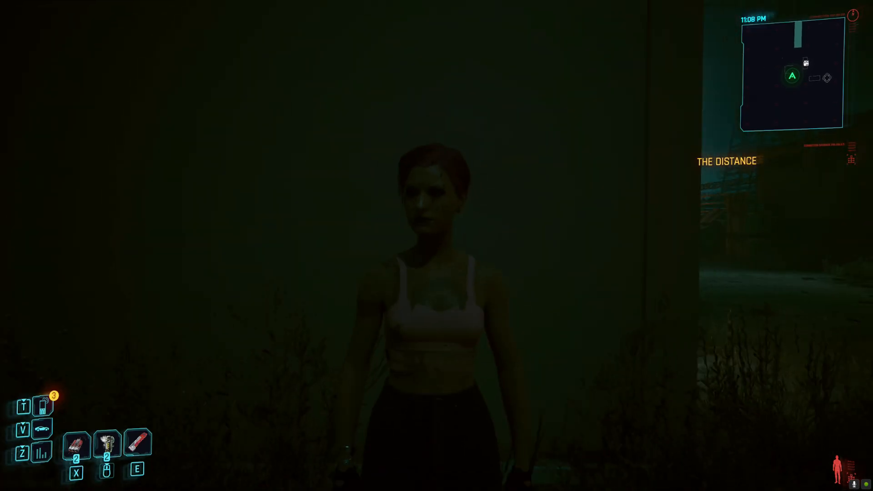
key("Escape")
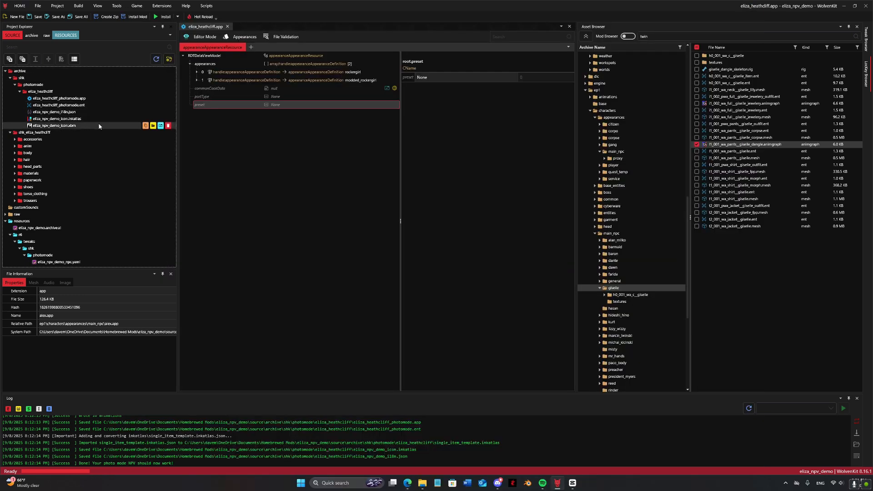
- Switch to WolvenKit, open eliza_npv_demo_icon.xbm, and inspect the size info in its texture header
left_click(91, 125)
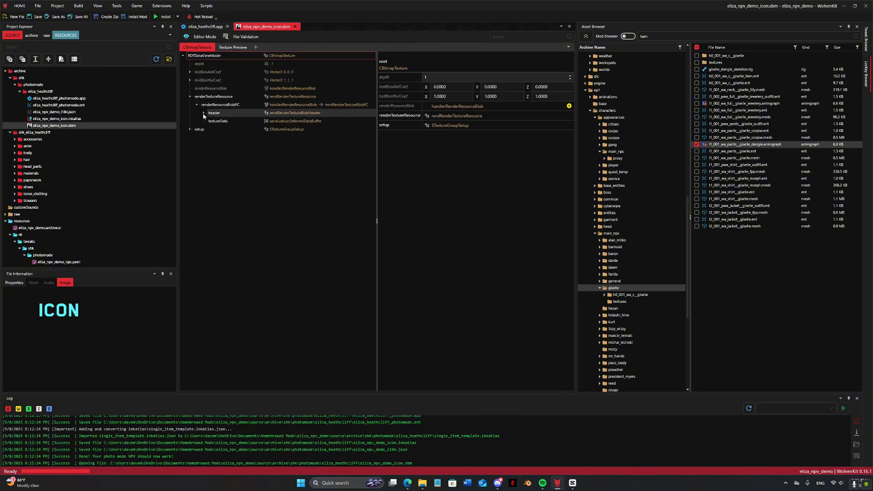
left_click(204, 113)
left_click(338, 147)
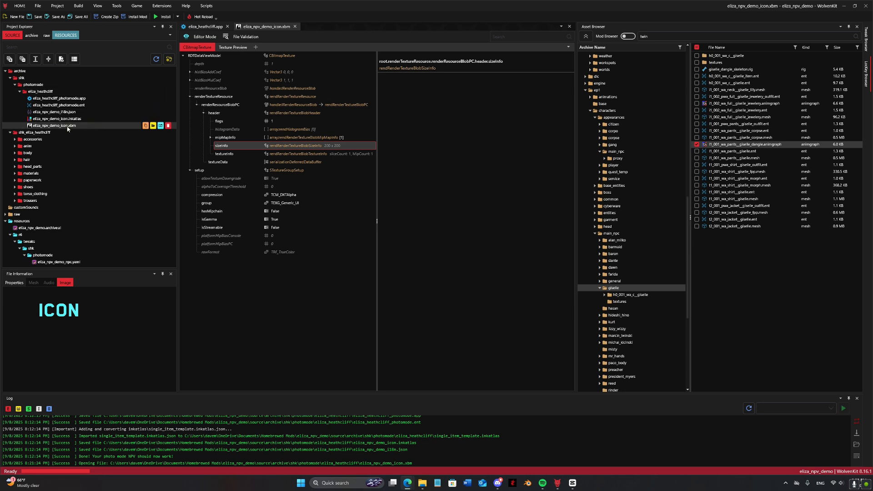
- Export eliza_npv_demo_icon.xbm as a PNG with the Export Tool, filtering the file list by icon.xbm
left_click(116, 5)
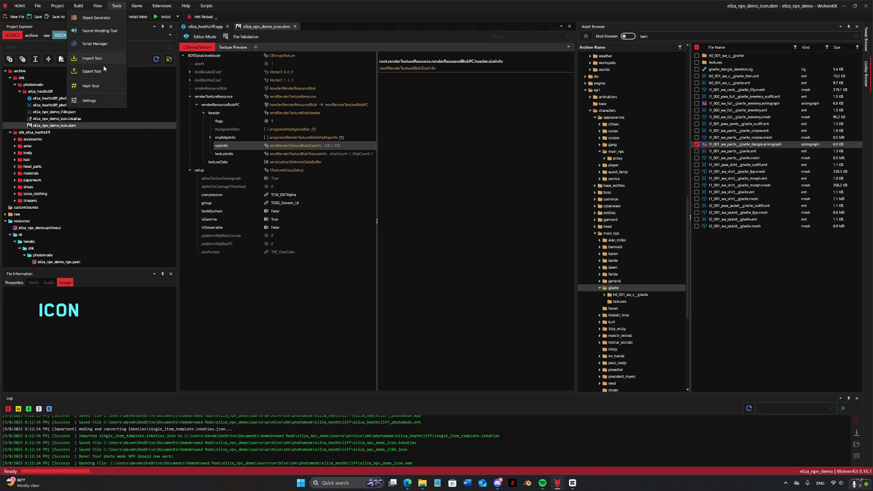
left_click(104, 71)
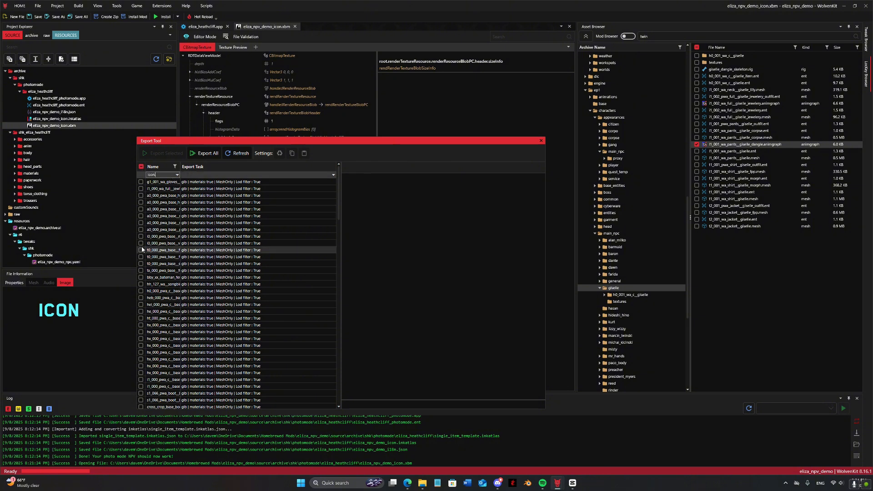
key("Return")
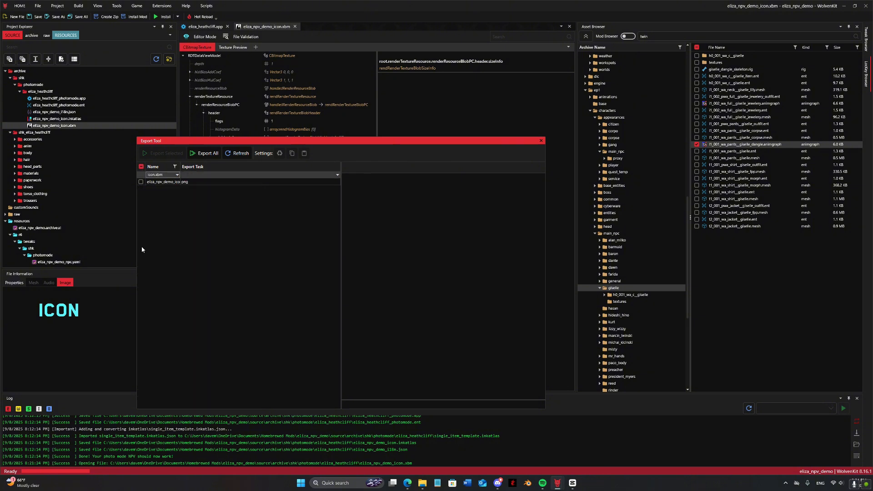
left_click(156, 182)
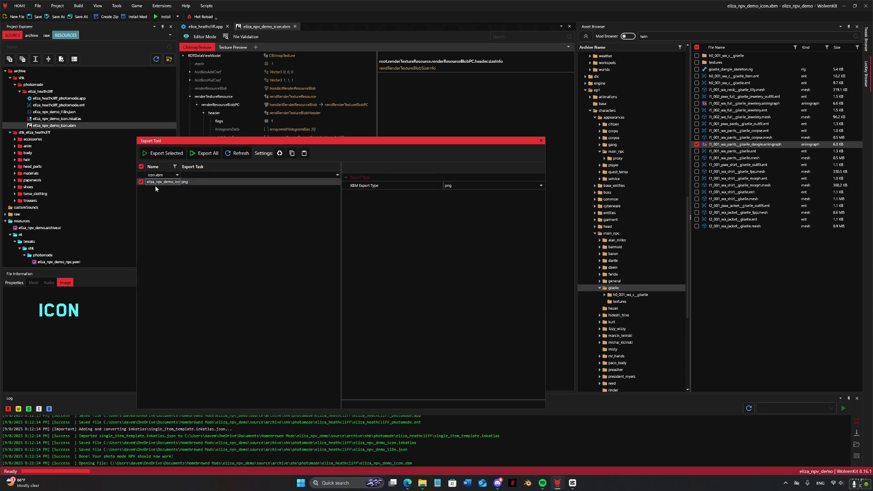
left_click(163, 157)
left_click_drag(173, 141, 409, 134)
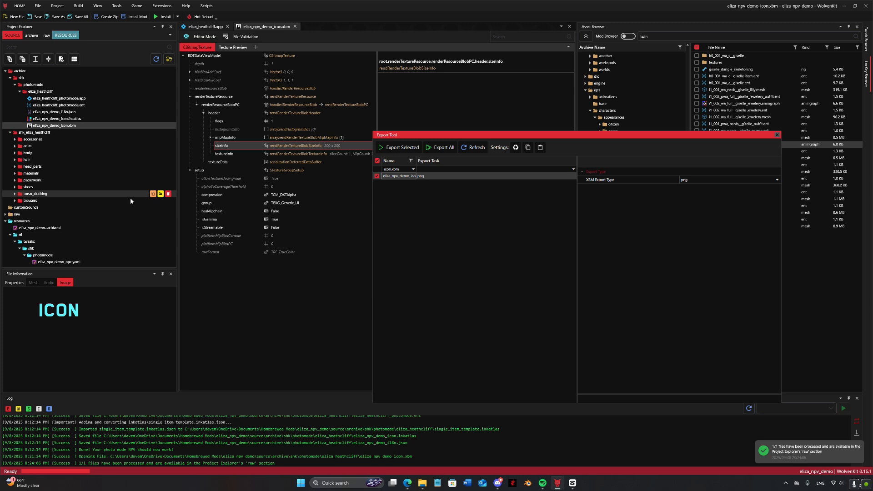
- Locate the exported icon in raw/shk/photomode/eliza_heathcliff and bring IMG_8927.PNG from the Downloads folder into that folder
left_click(5, 215)
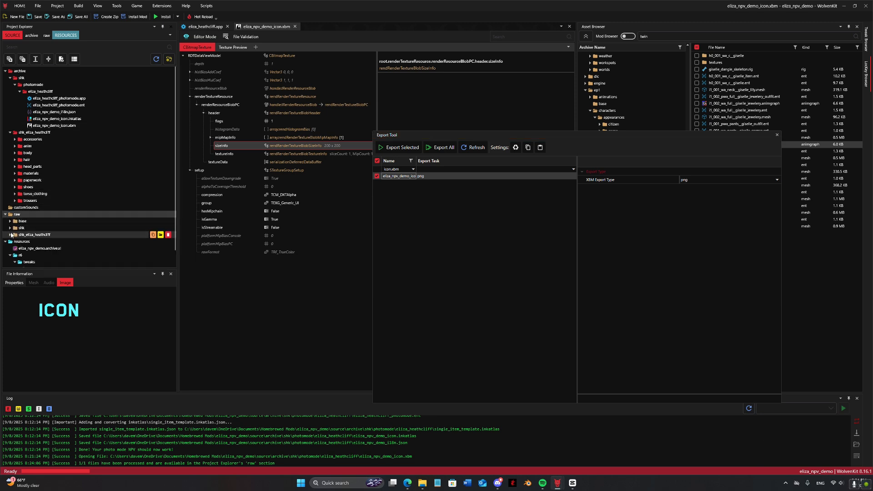
left_click(10, 228)
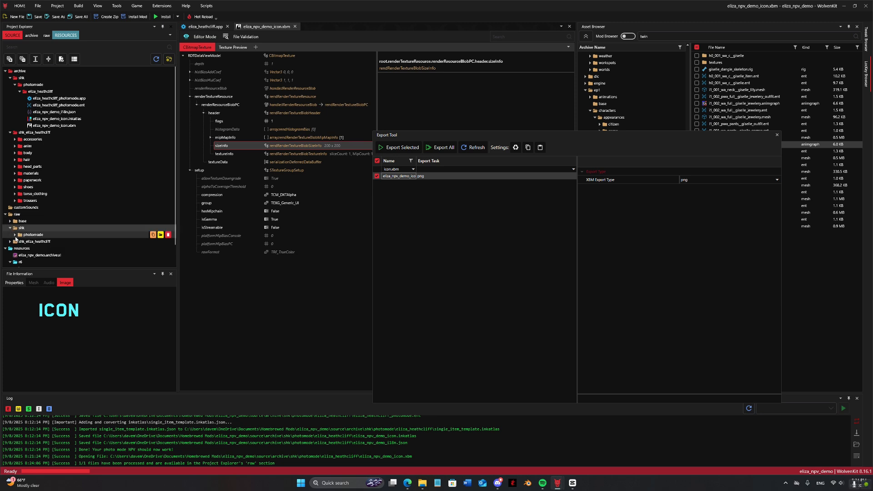
left_click(14, 235)
left_click(20, 244)
scroll(27, 238, "down", 2)
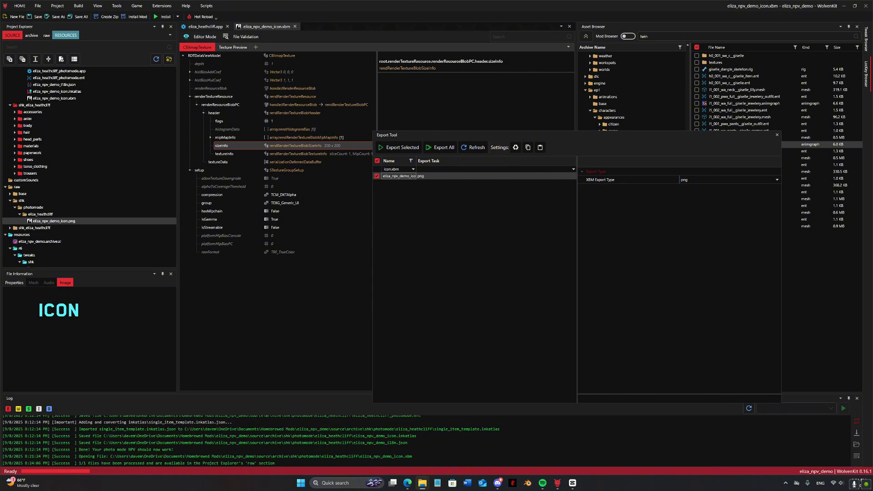
left_click_drag(0, 62, 561, 61)
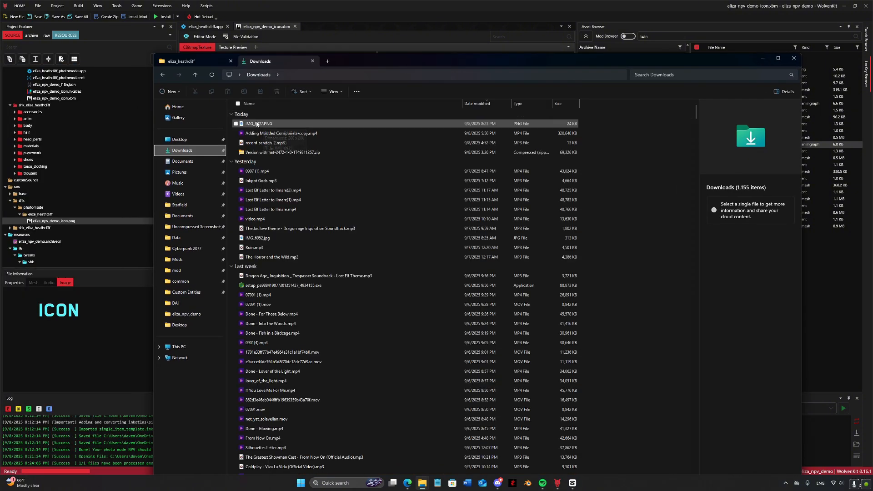
left_click_drag(255, 125, 300, 157)
- Rename IMG_8927.PNG to eliza_npv_demo_icon (2).png, reusing the placeholder icon's file name
left_click(249, 120)
right_click(258, 140)
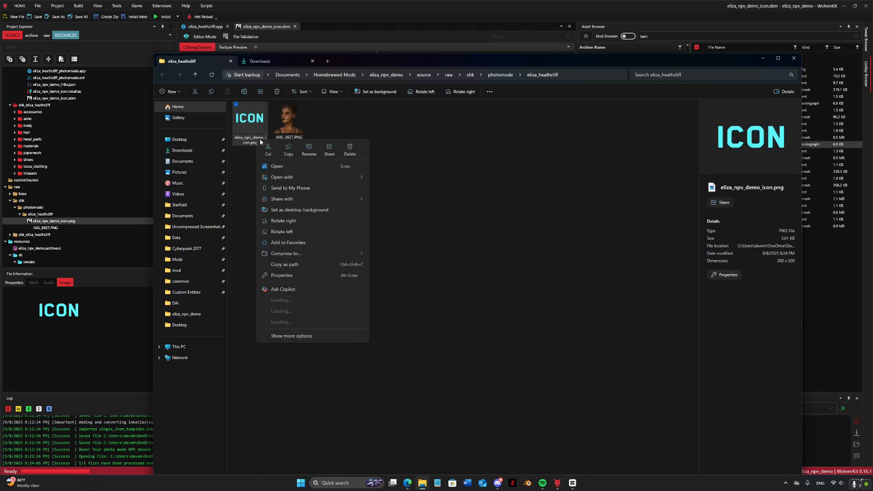
left_click(305, 151)
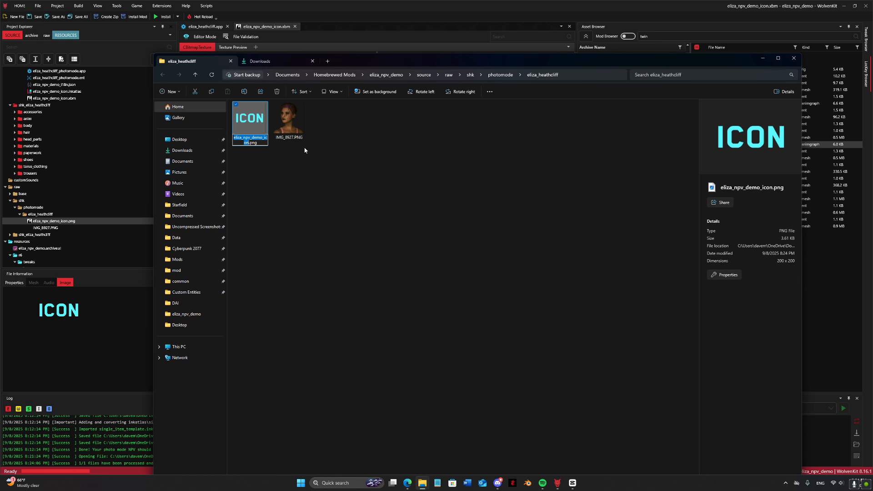
left_click(301, 171)
right_click(279, 132)
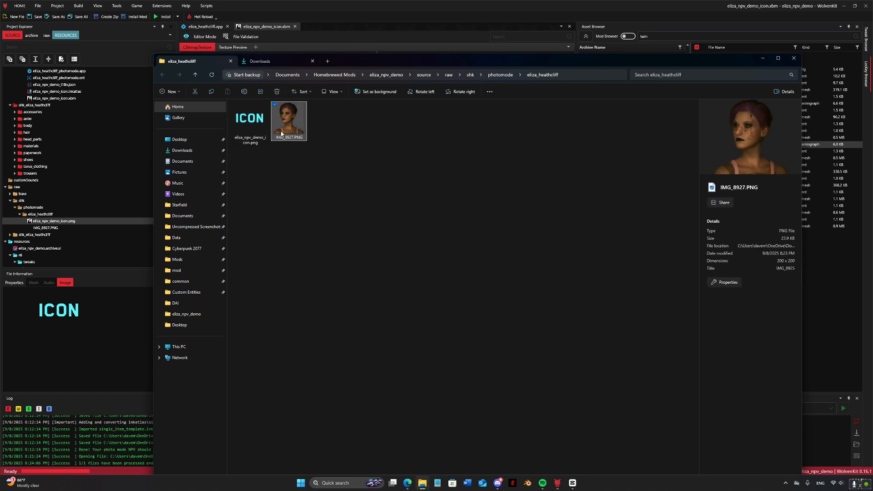
left_click(329, 142)
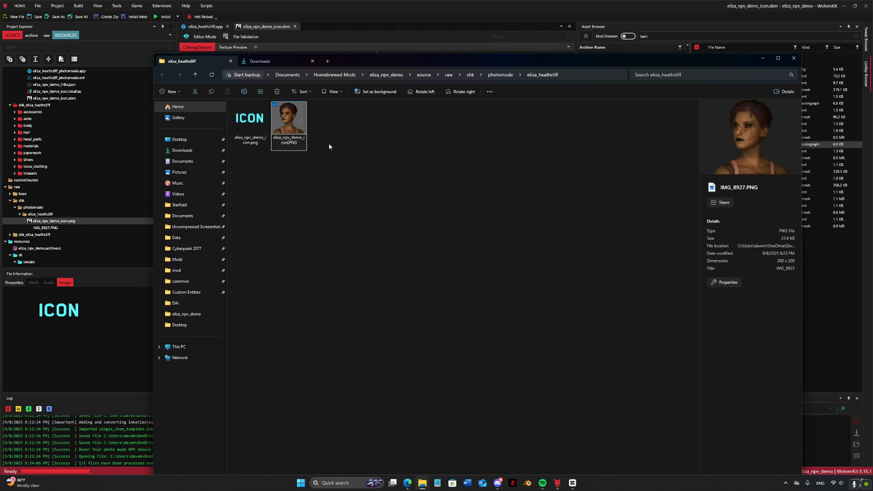
key("Return")
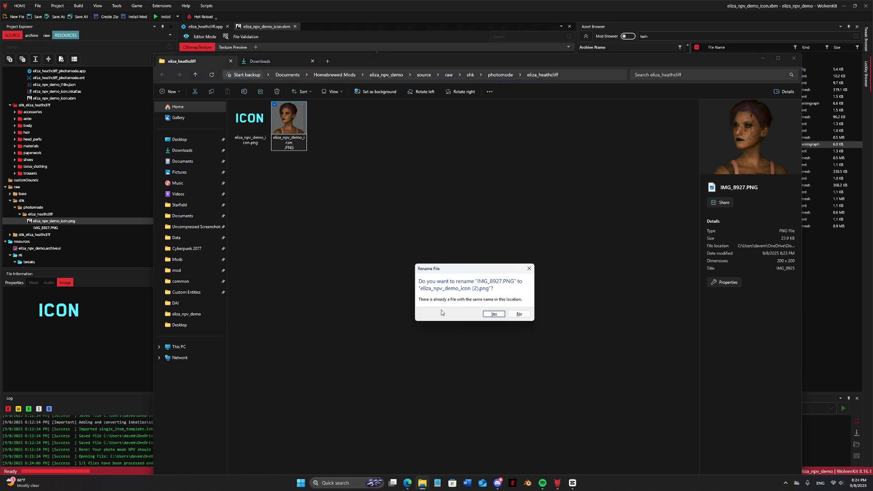
left_click(493, 313)
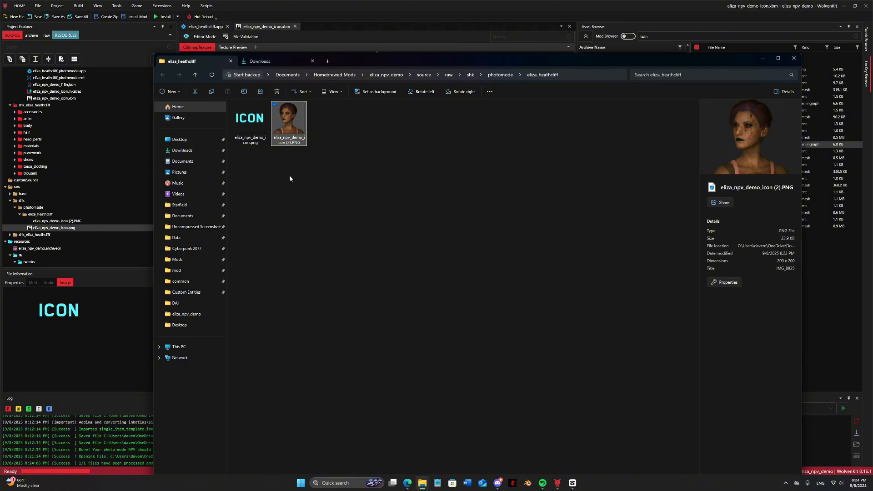
- Back in WolvenKit, delete the placeholder eliza_npv_demo_icon.png from the project's raw eliza_heathcliff folder
right_click(282, 139)
right_click(75, 227)
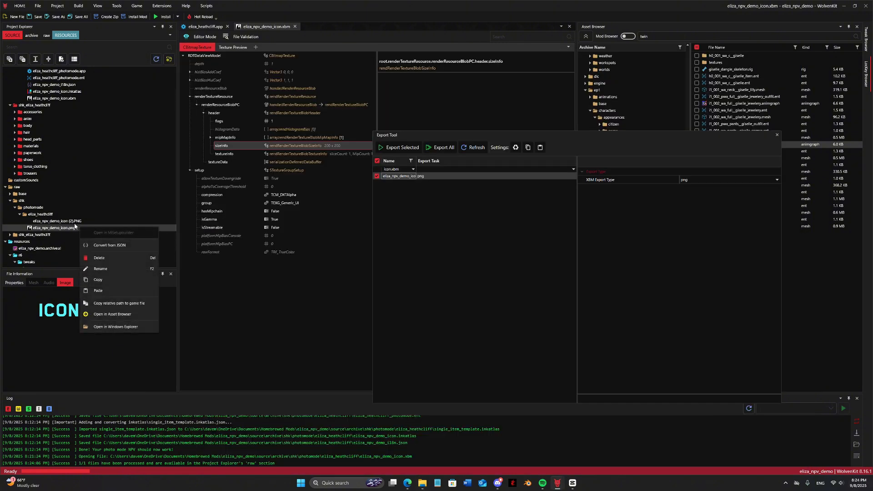
left_click(75, 221)
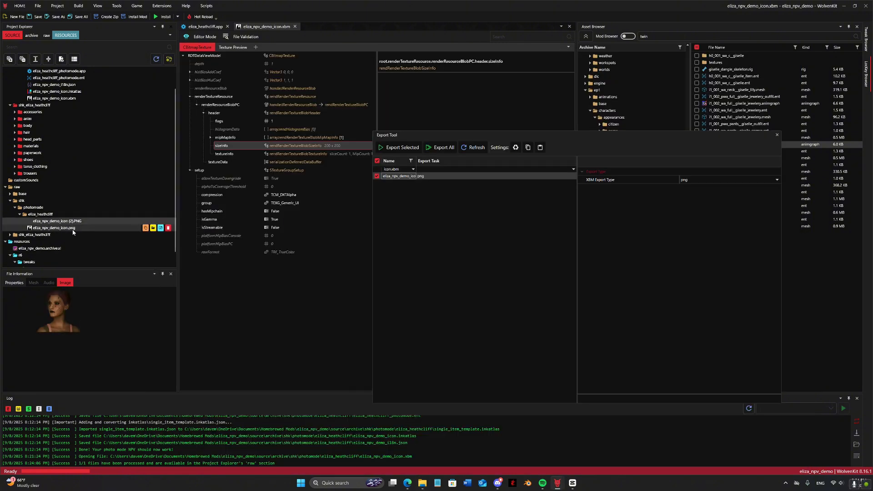
left_click(159, 228)
left_click(168, 228)
left_click(432, 262)
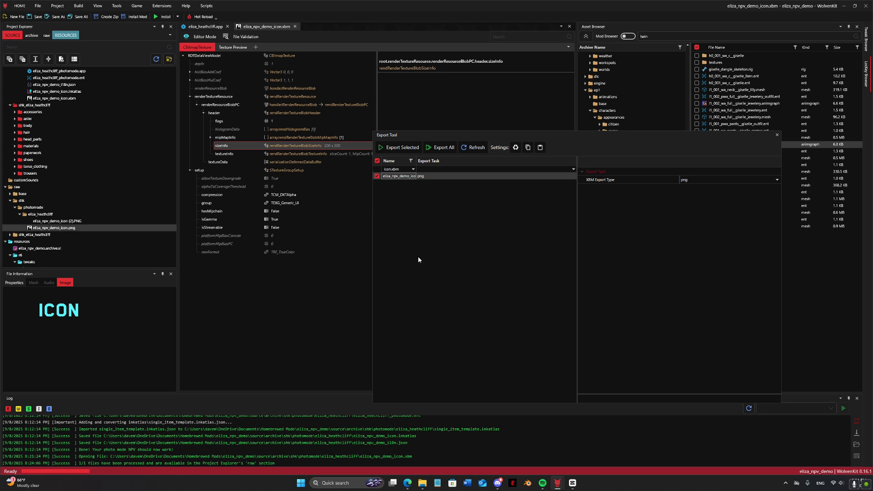
- Rename the portrait file eliza_npv_demo_icon (2).PNG to eliza_npv_demo_icon.png in the project
right_click(77, 226)
left_click(98, 262)
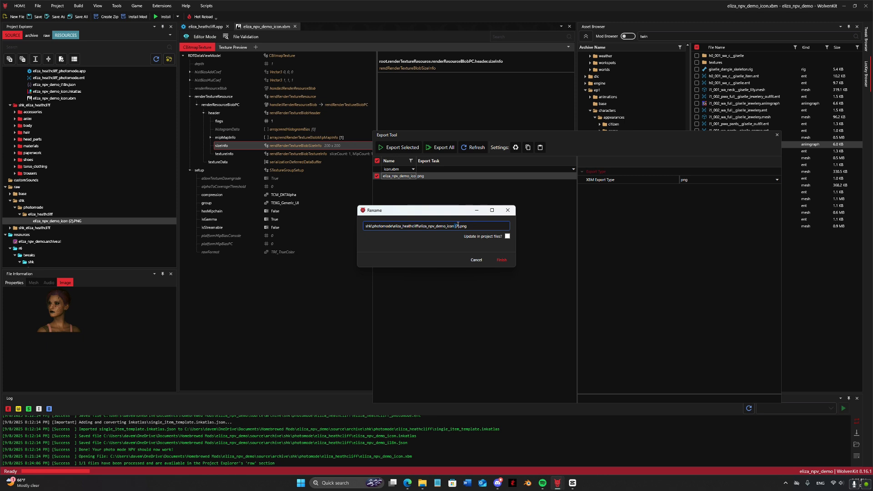
key("BackSpace")
key("BackSpace")
left_click(500, 262)
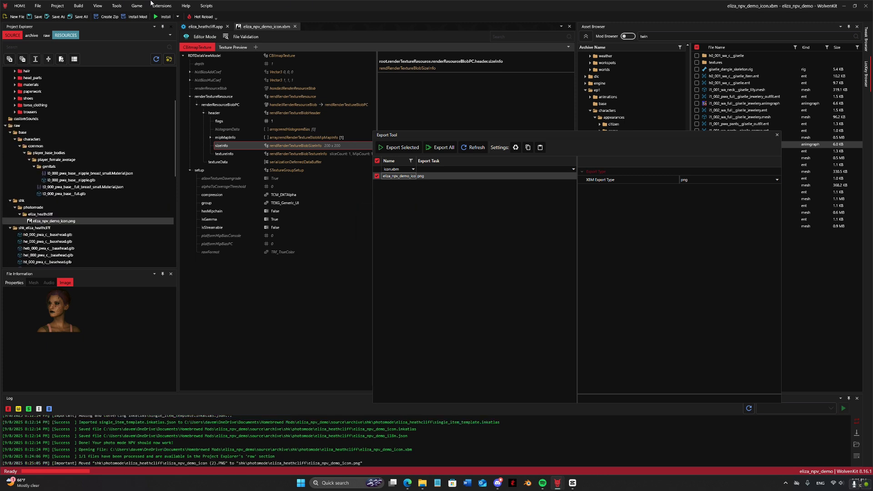
- Import eliza_npv_demo_icon.png with the Import Tool, filtering by icon, and reload the modified .xbm file
left_click(114, 6)
left_click(93, 58)
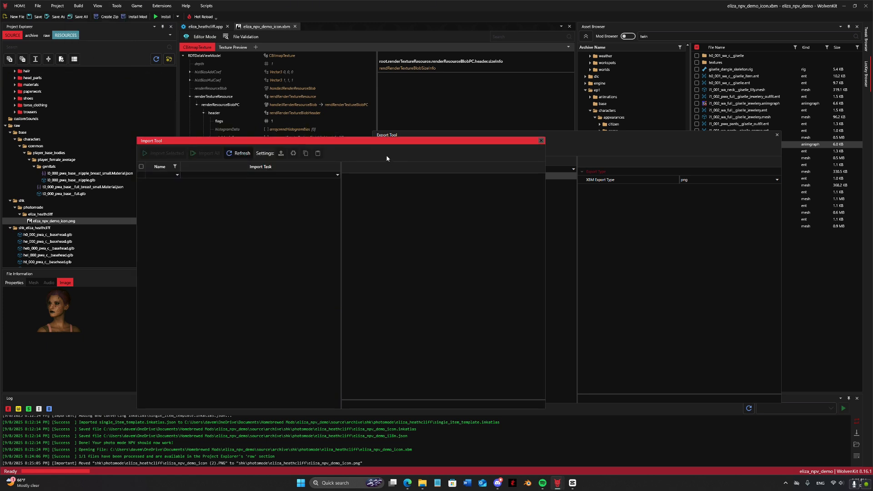
left_click(160, 176)
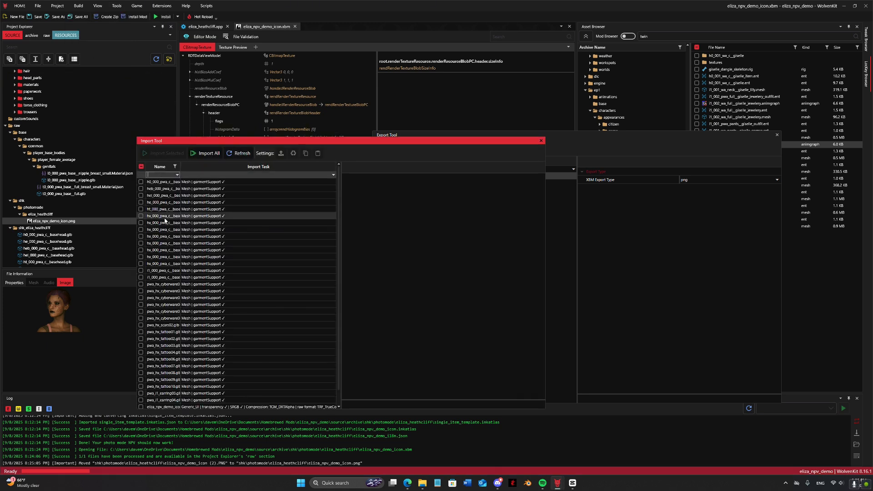
type("icon")
left_click(162, 181)
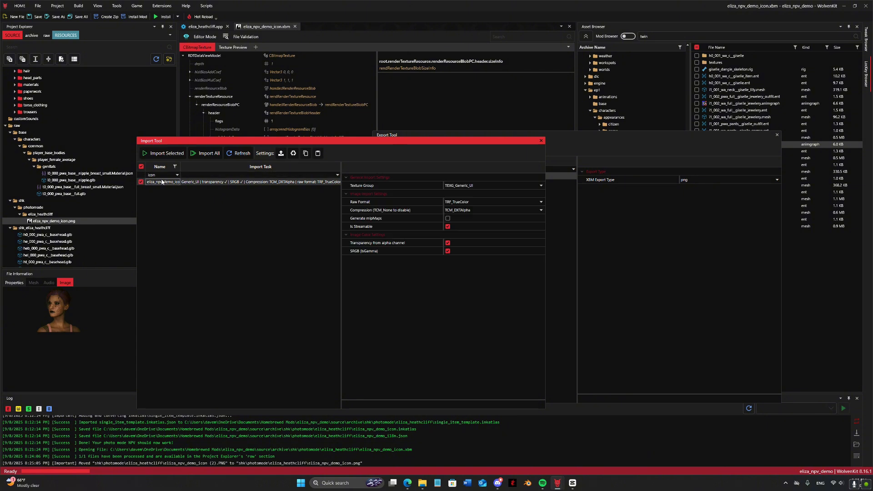
left_click(166, 154)
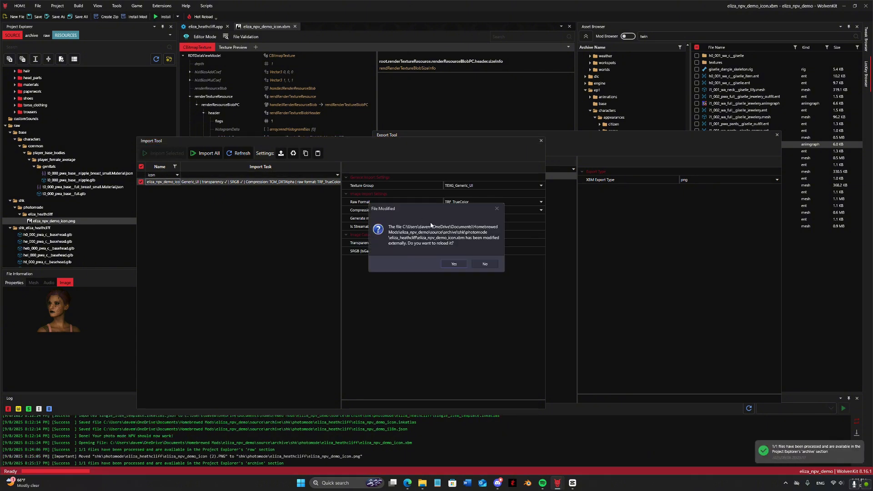
left_click(451, 266)
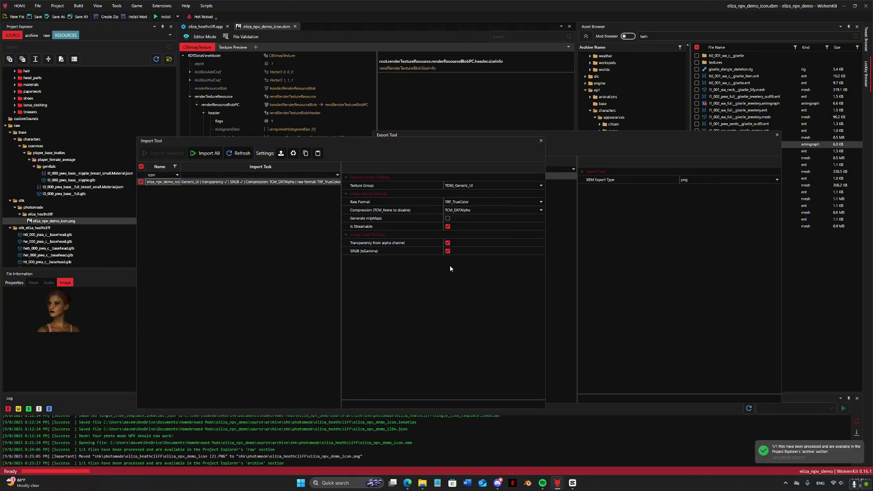
- Close the export and import tools, minimize the file explorer, and check the icon's texture preview
left_click(777, 137)
left_click(777, 136)
left_click(542, 140)
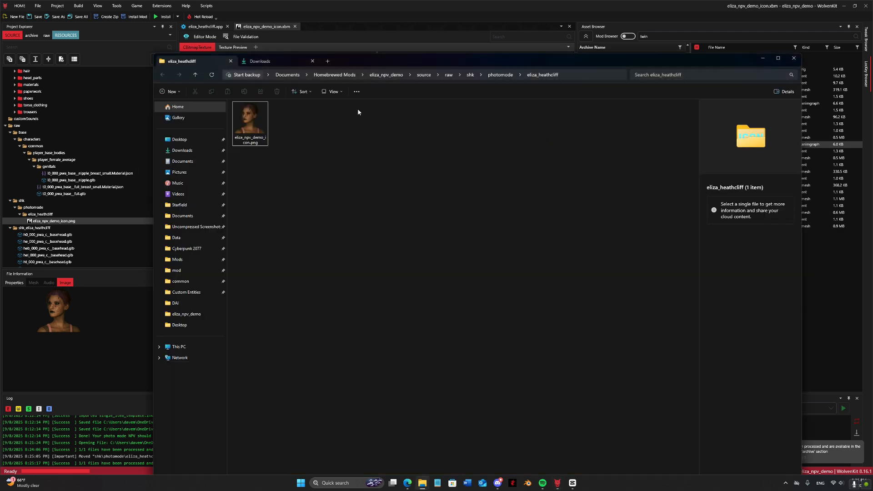
left_click(762, 58)
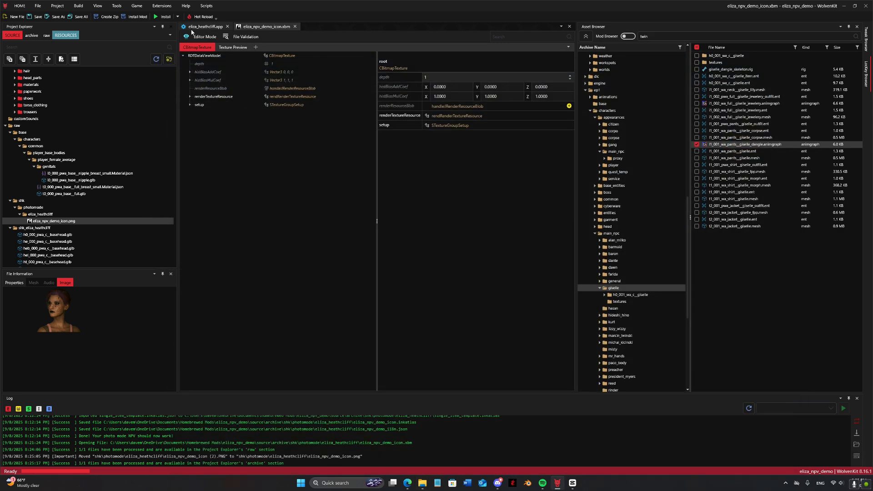
left_click(231, 48)
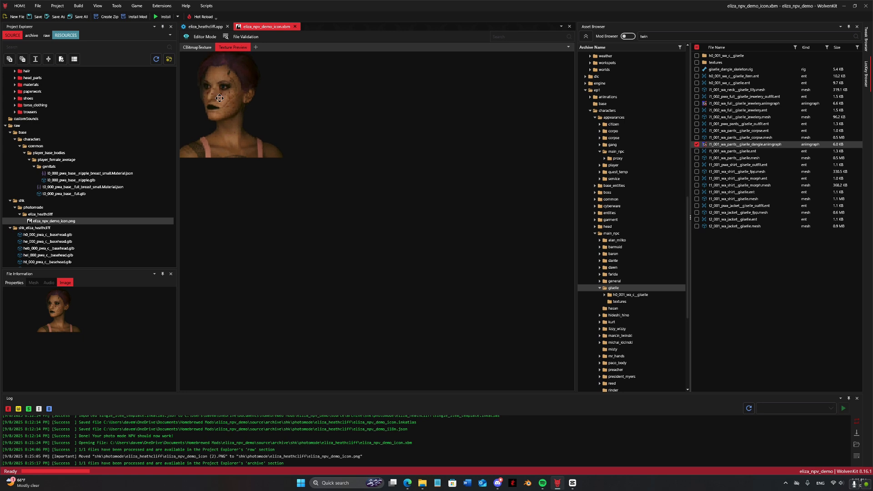
- Return to eliza_heathcliff.app and install the mod into the game
left_click(190, 28)
scroll(119, 124, "up", 4)
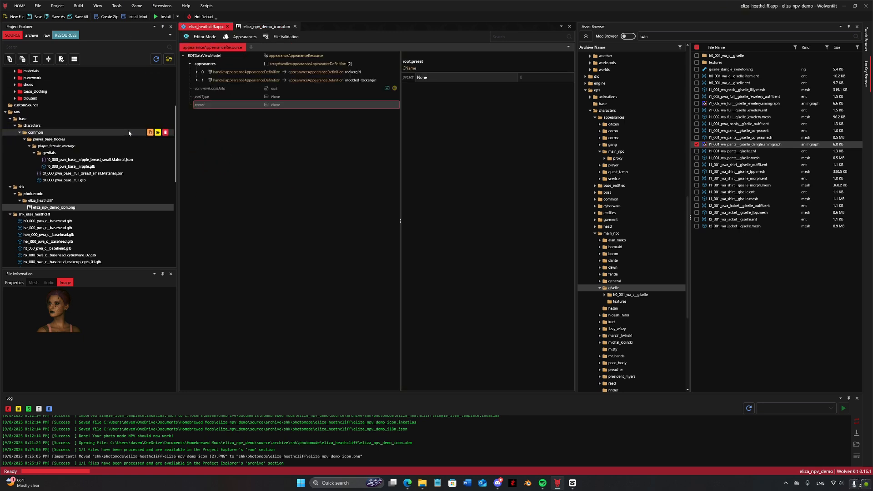
scroll(118, 125, "up", 1)
left_click(164, 16)
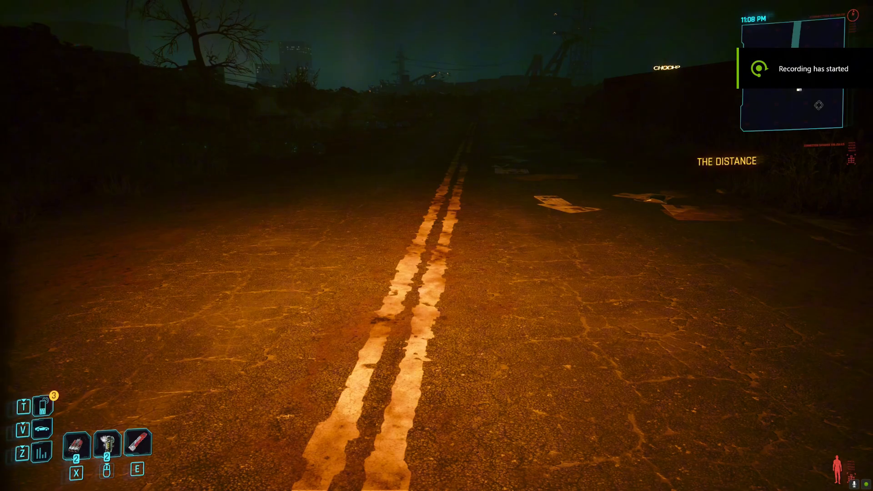
- Switch to Cyberpunk 2077, enter photo mode, and add Eliza Heathcliff from the character selection grid
key("n")
left_click(647, 183)
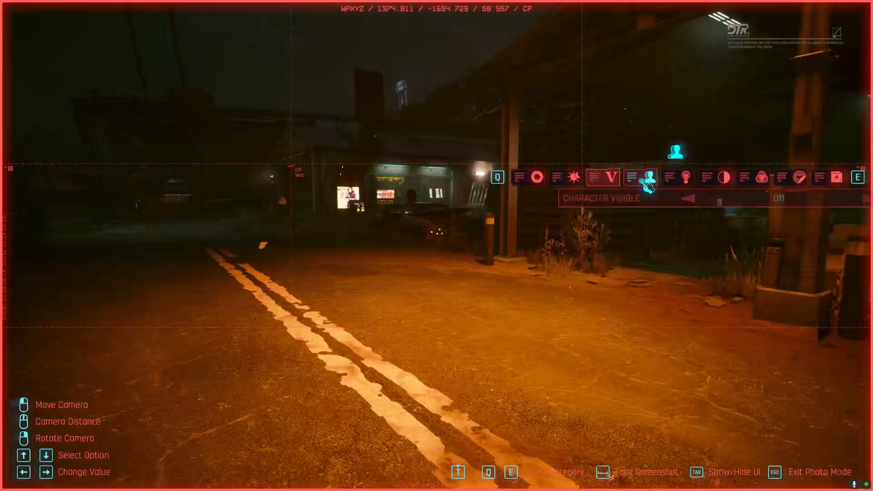
left_click(640, 228)
scroll(682, 255, "down", 5)
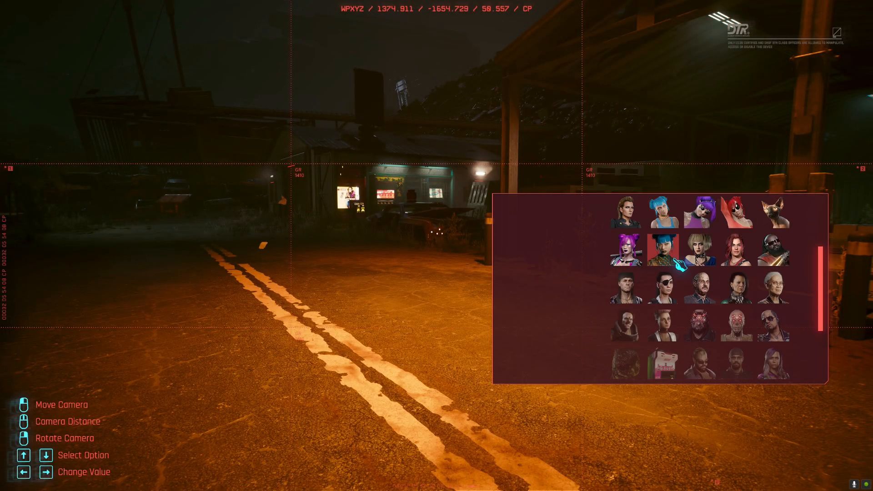
left_click(702, 364)
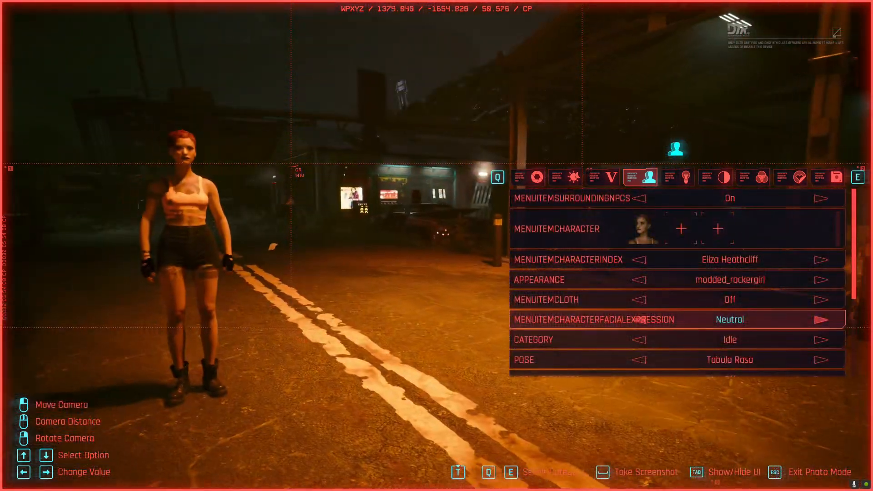
- Reframe the camera on the full-body NPC and open the character selection grid to check her portrait icon
left_click_drag(273, 136, 3, 55)
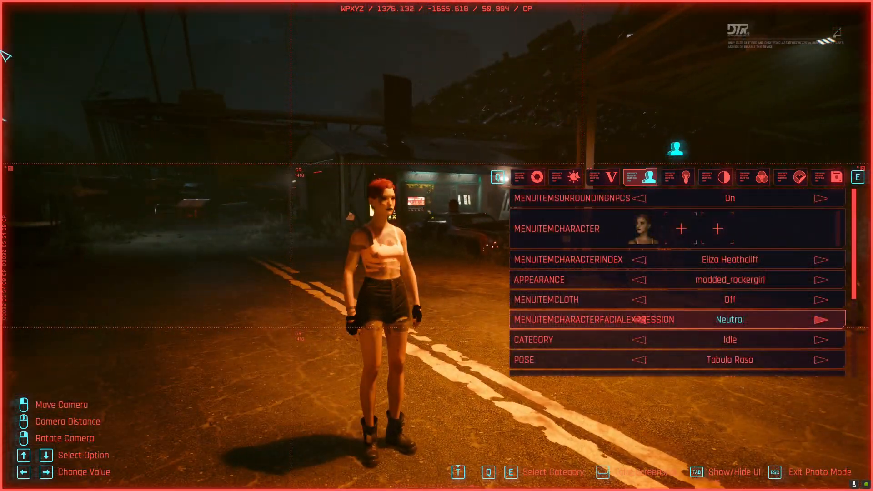
left_click(667, 230)
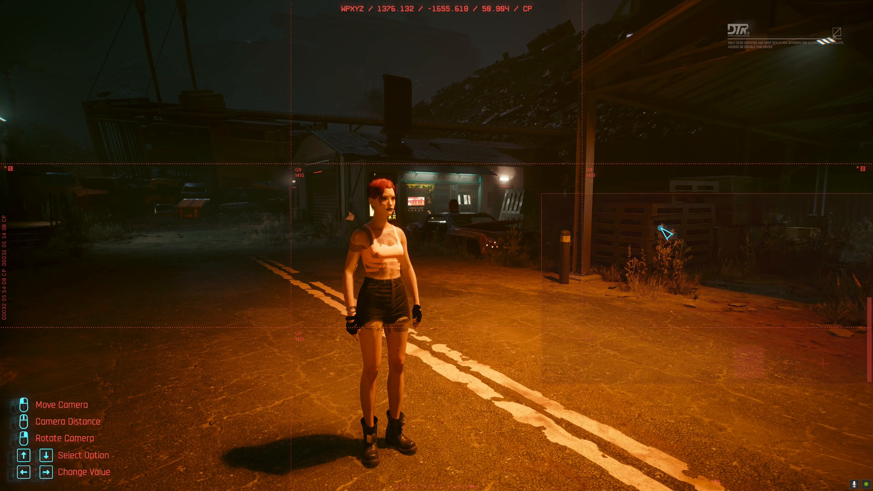
scroll(715, 300, "up", 1)
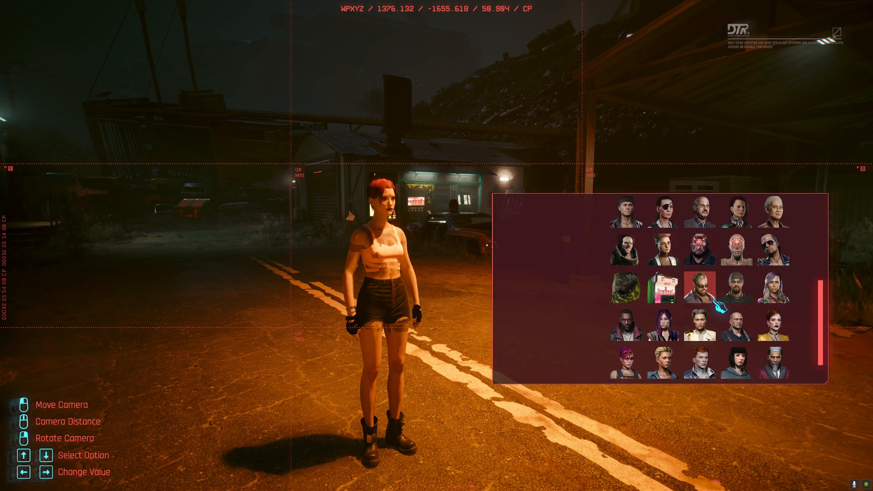
scroll(715, 300, "down", 1)
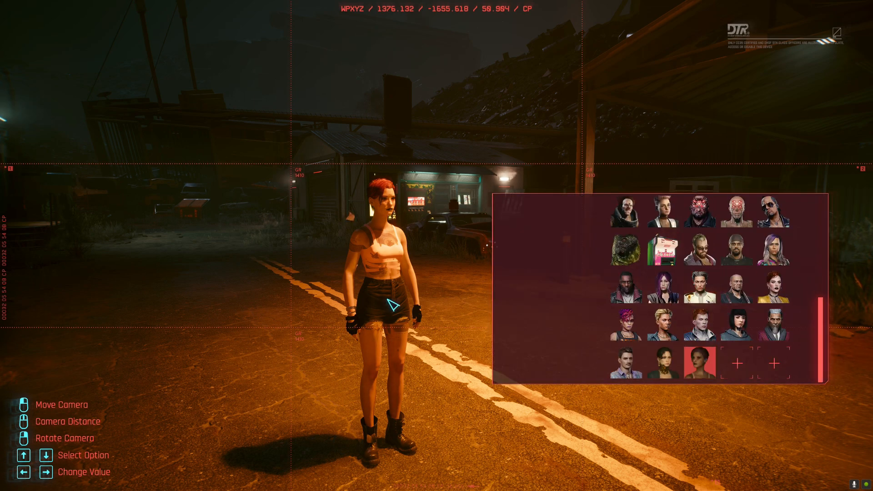
- Examine the NPC's face, hair and makeup up close from the front with the photo mode camera
scroll(400, 300, "up", 8)
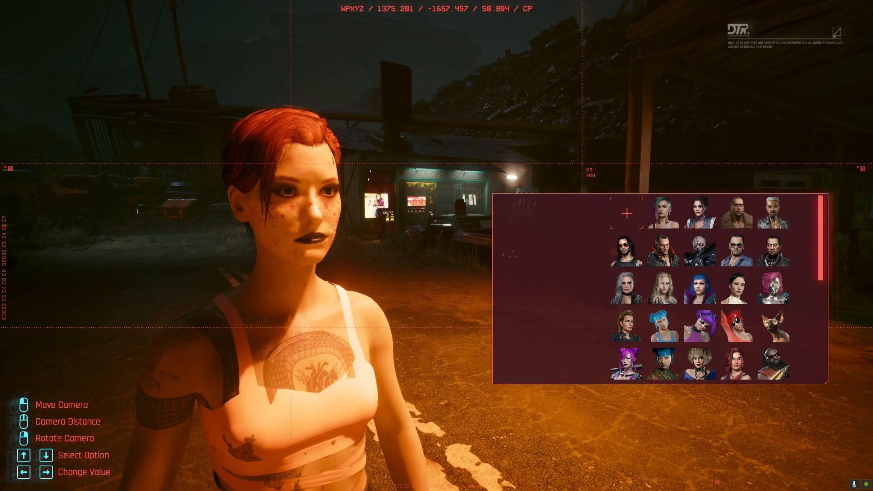
left_click_drag(345, 268, 305, 268)
right_click_drag(304, 268, 218, 254)
mouse_move(218, 255)
left_mouse_down()
mouse_move(314, 252)
mouse_move(230, 258)
left_mouse_up()
scroll(302, 250, "up", 3)
scroll(230, 259, "down", 8)
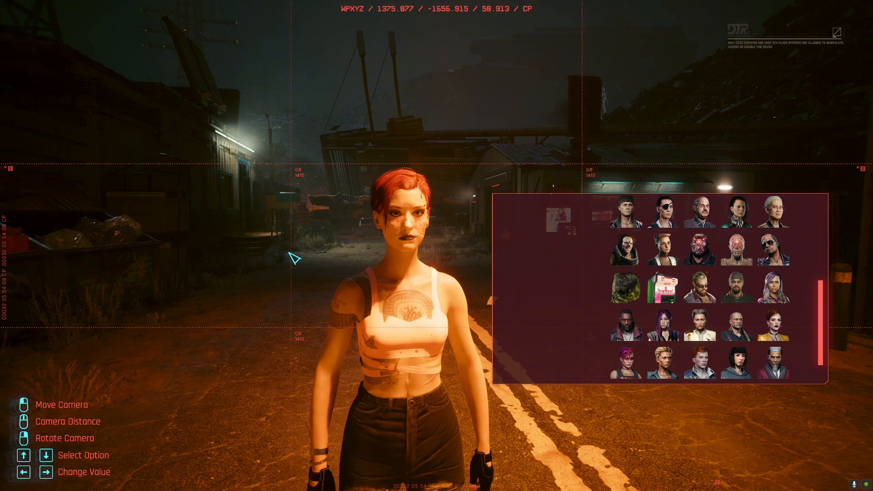
scroll(294, 259, "up", 8)
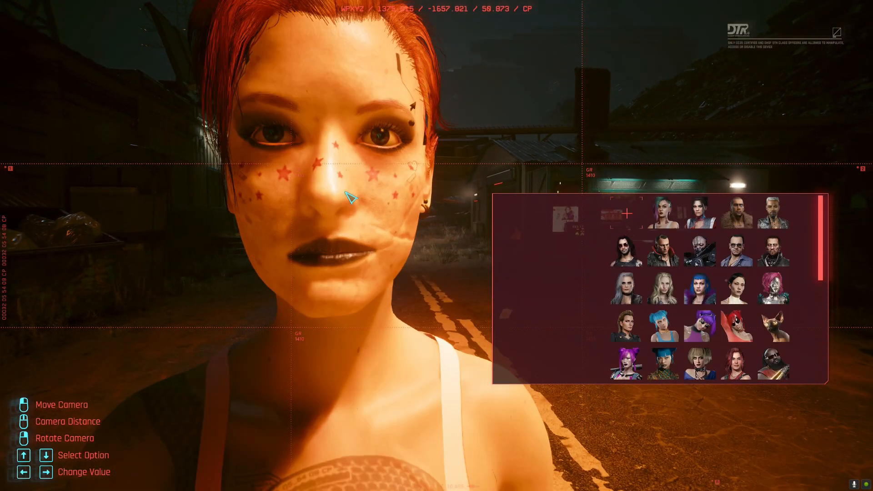
scroll(351, 195, "down", 8)
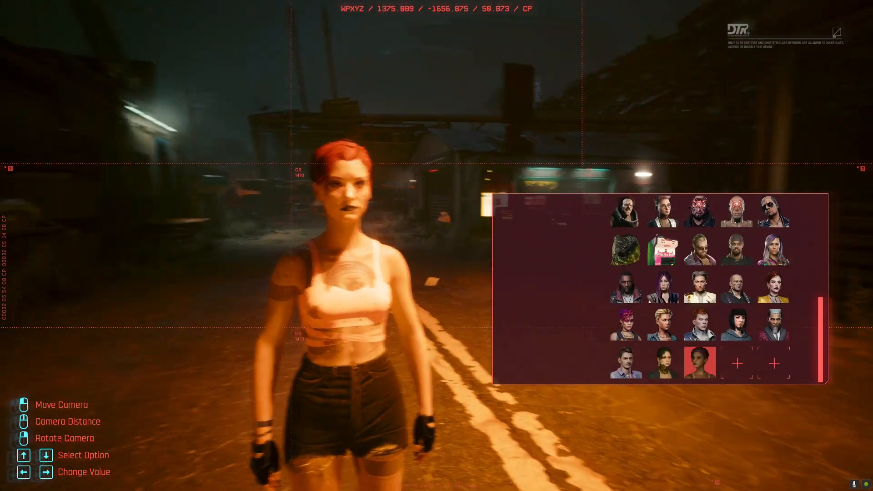
left_click_drag(315, 320, 304, 227)
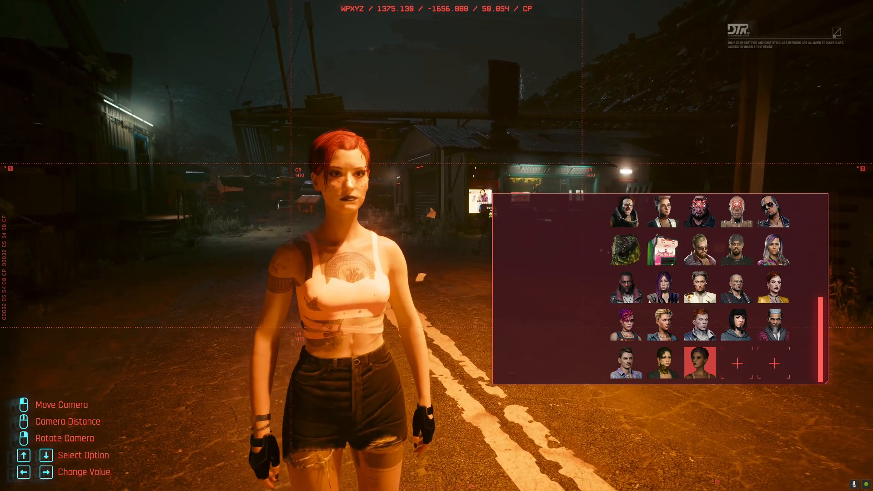
- Inspect the NPC's chest tattoos, shoulder and clothing at varying camera distances
scroll(342, 311, "down", 3)
scroll(399, 184, "up", 10)
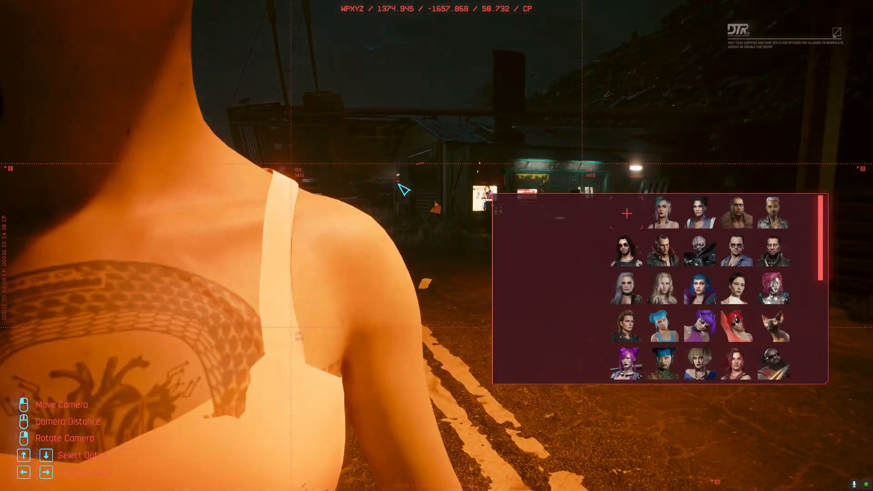
scroll(404, 189, "down", 10)
scroll(405, 189, "up", 10)
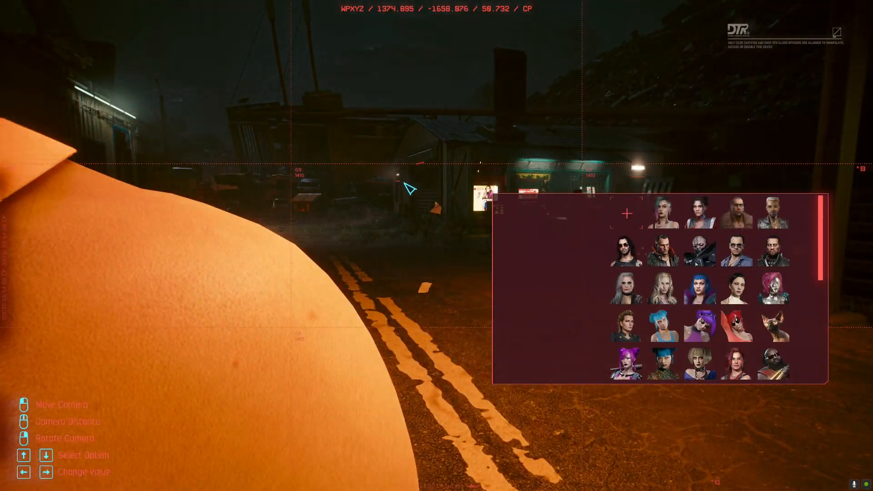
scroll(409, 189, "down", 5)
scroll(411, 188, "up", 3)
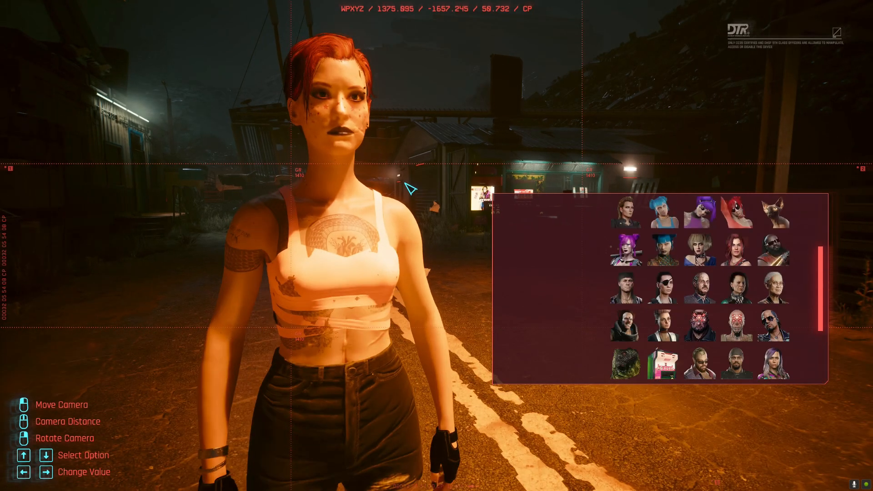